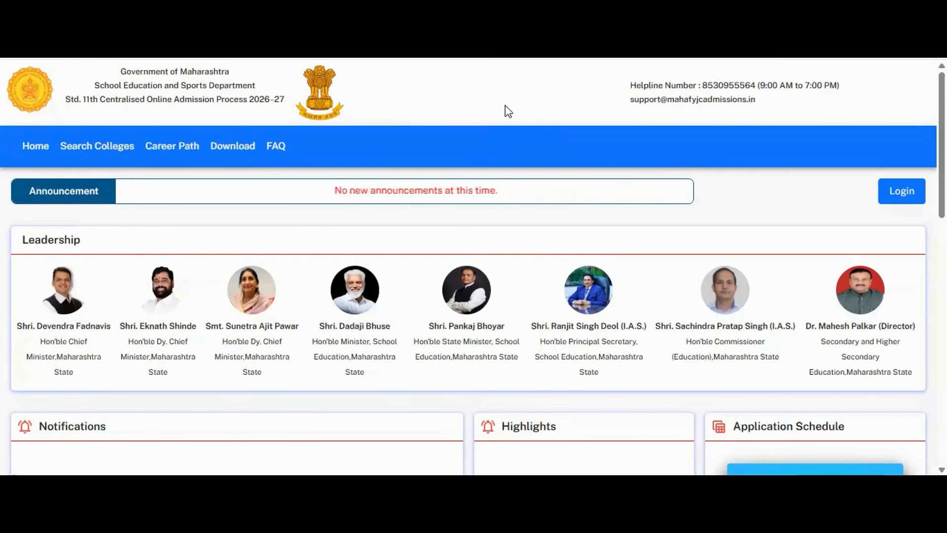
Step: Open the Student Registration form from the portal home page
click(462, 55)
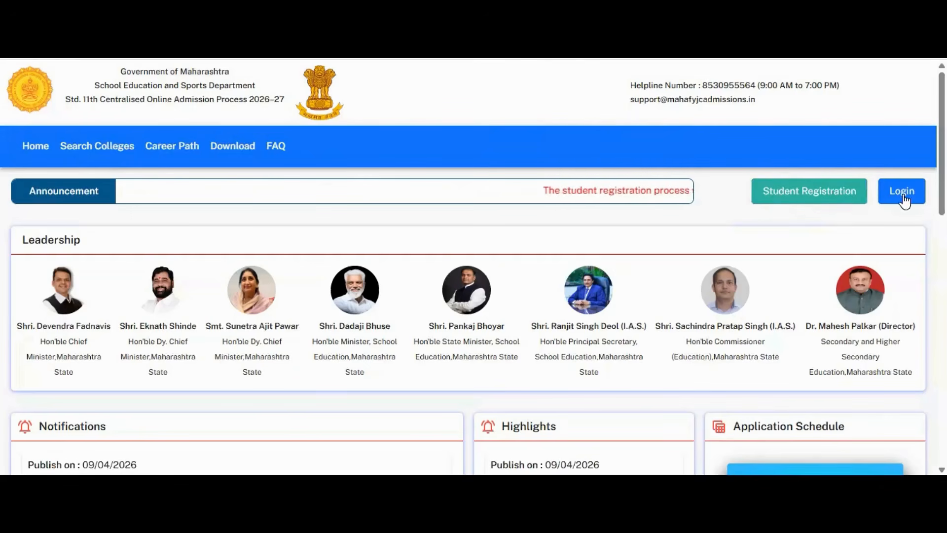
click(828, 200)
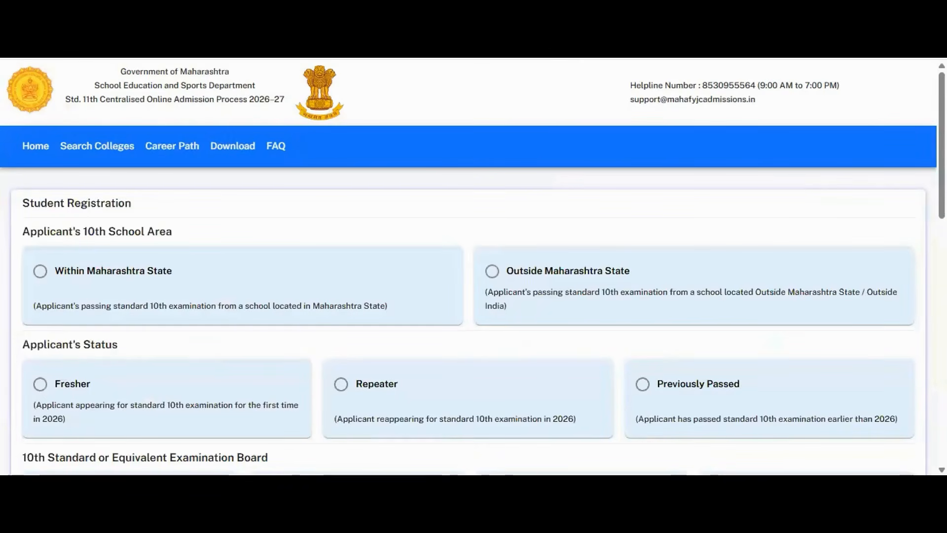
Step: Mark the 10th school as Within Maharashtra State and the applicant status as Fresher
scroll(473, 266, down, 2)
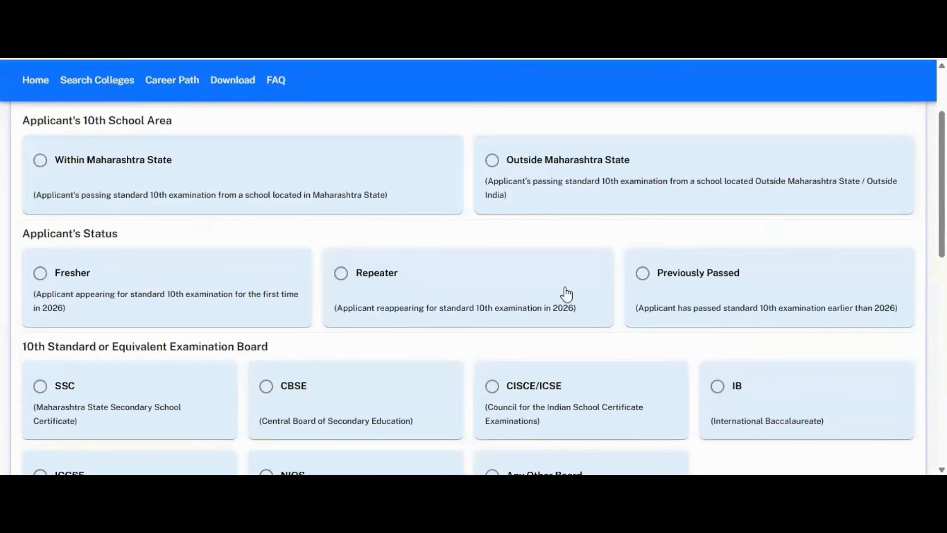
click(40, 163)
click(40, 276)
scroll(474, 288, down, 3)
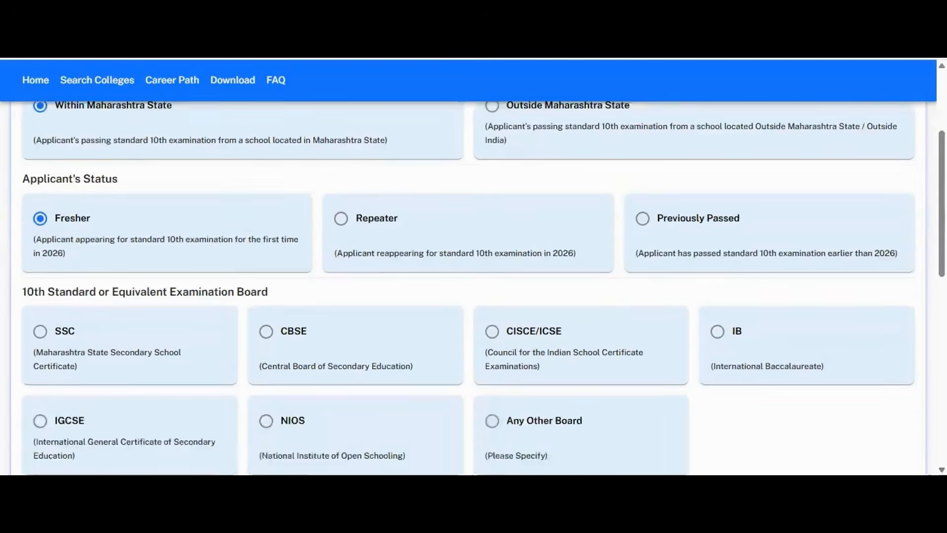
scroll(474, 288, down, 1)
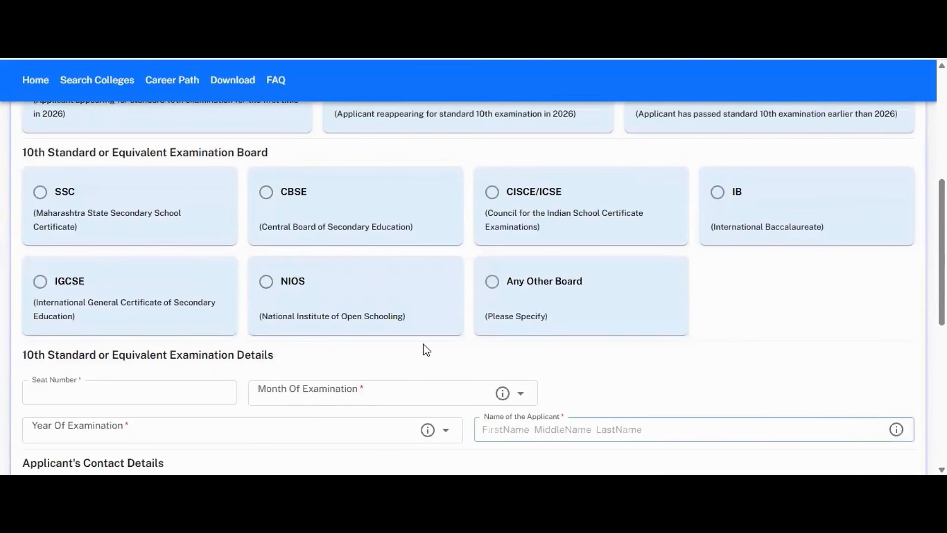
Step: Choose CISCE/ICSE as the 10th examination board, after trying SSC and CBSE
click(39, 193)
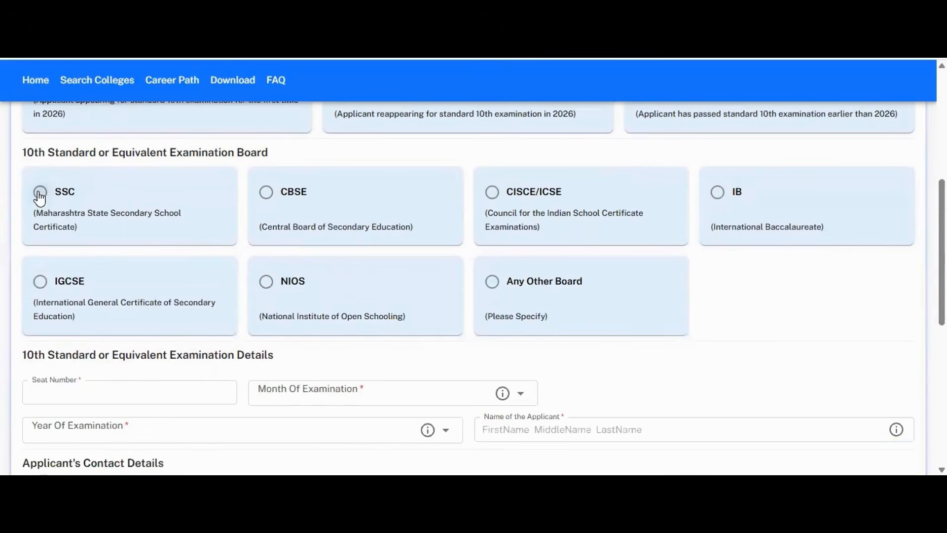
click(100, 389)
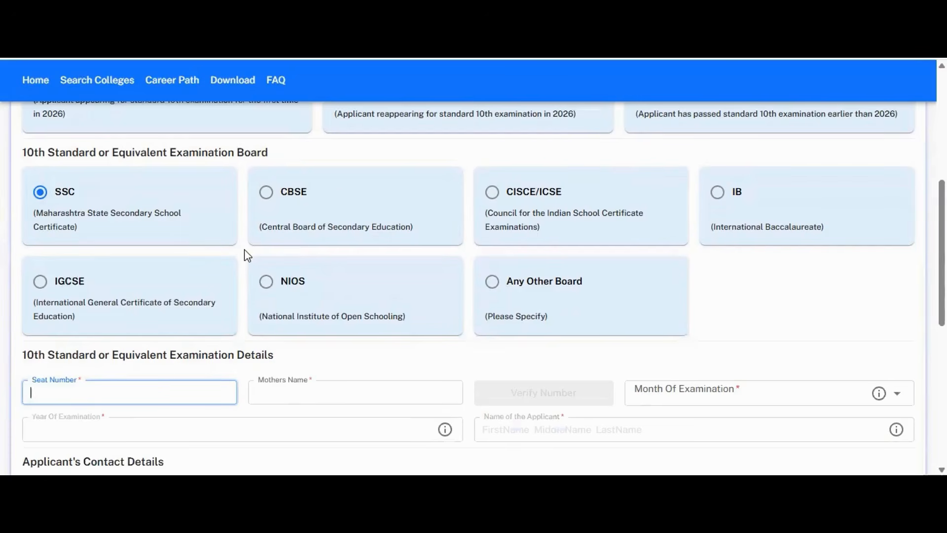
click(337, 196)
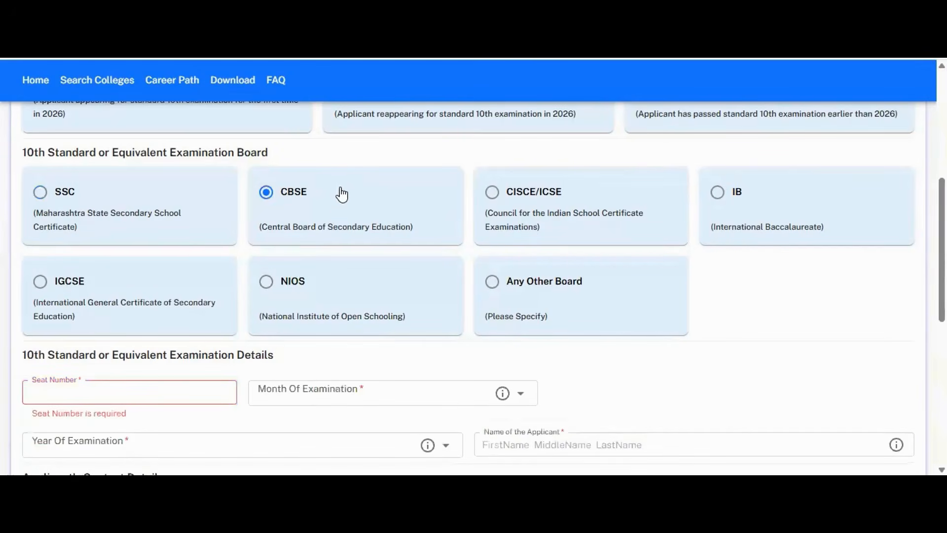
click(490, 196)
scroll(473, 286, down, 2)
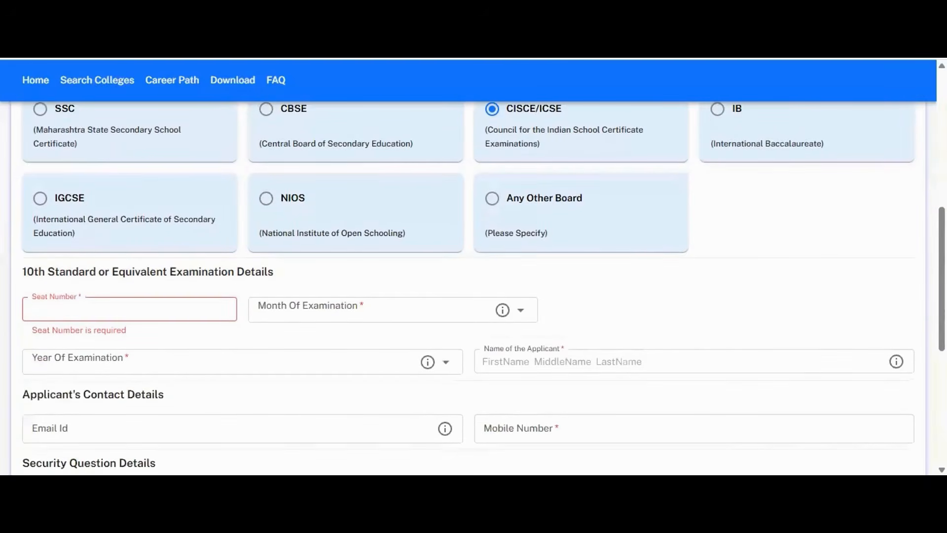
scroll(474, 286, down, 1)
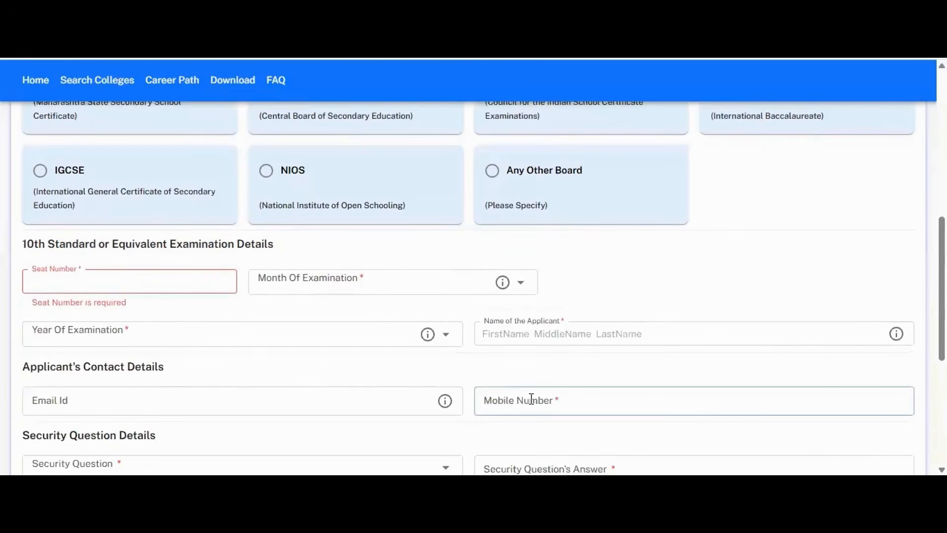
click(229, 285)
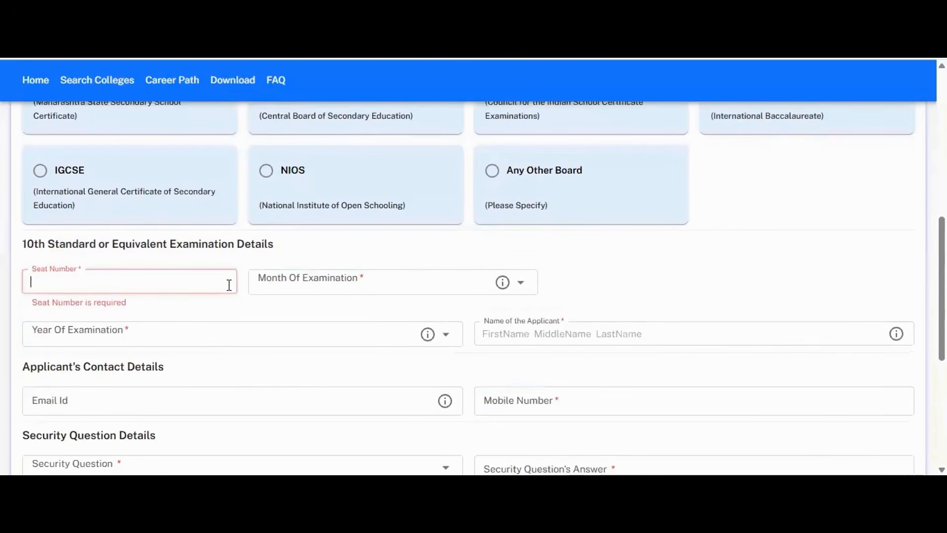
text(954)
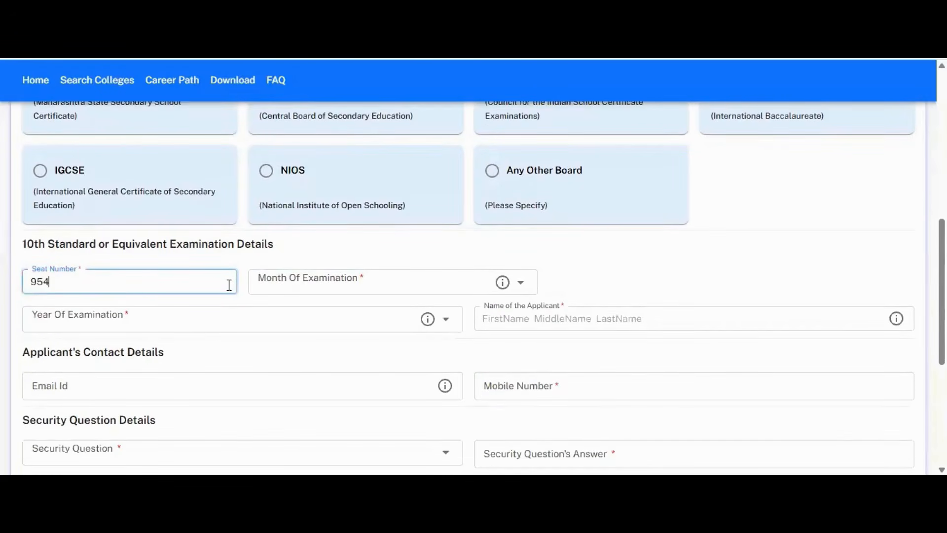
text(79)
click(287, 276)
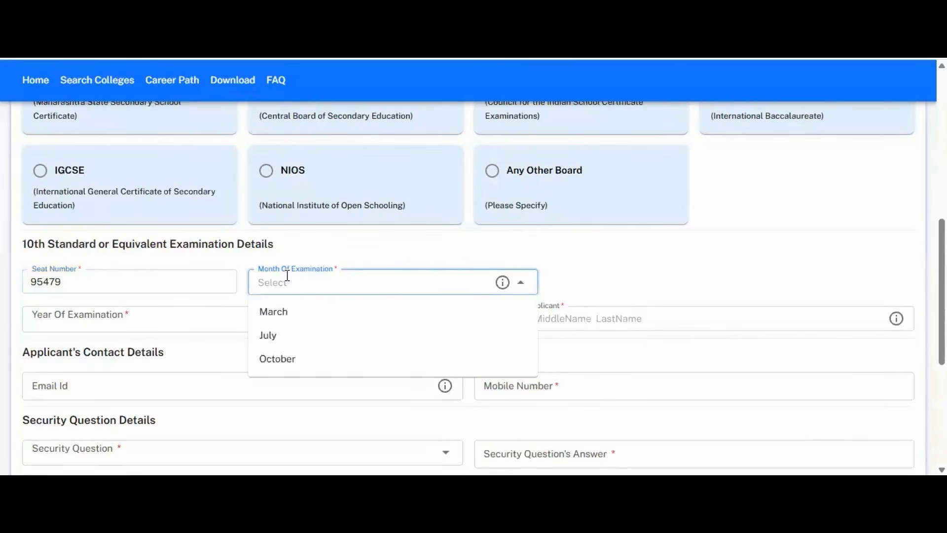
click(281, 314)
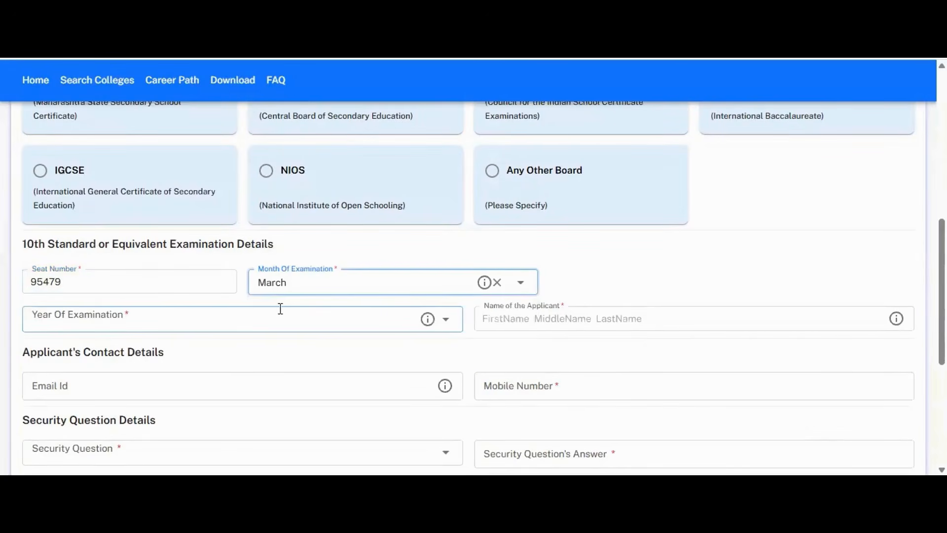
click(344, 319)
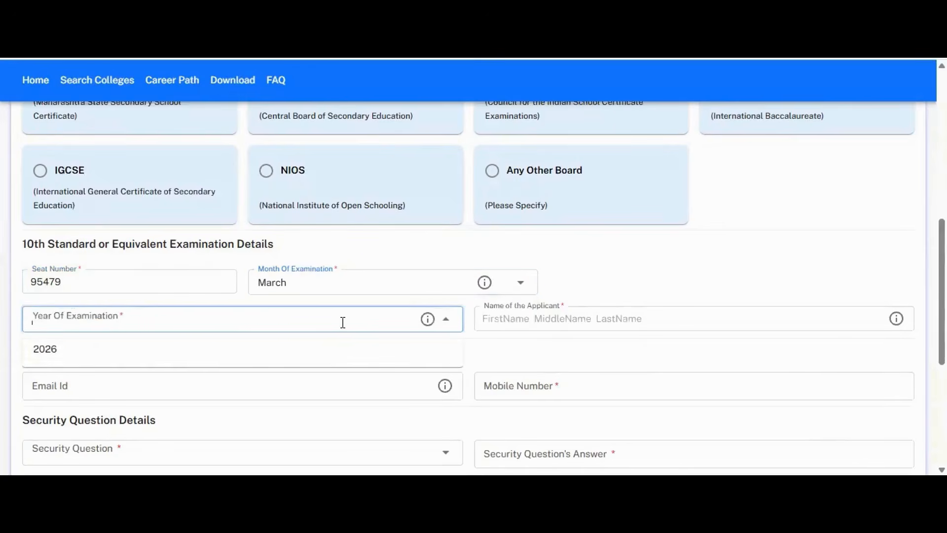
click(330, 353)
click(491, 319)
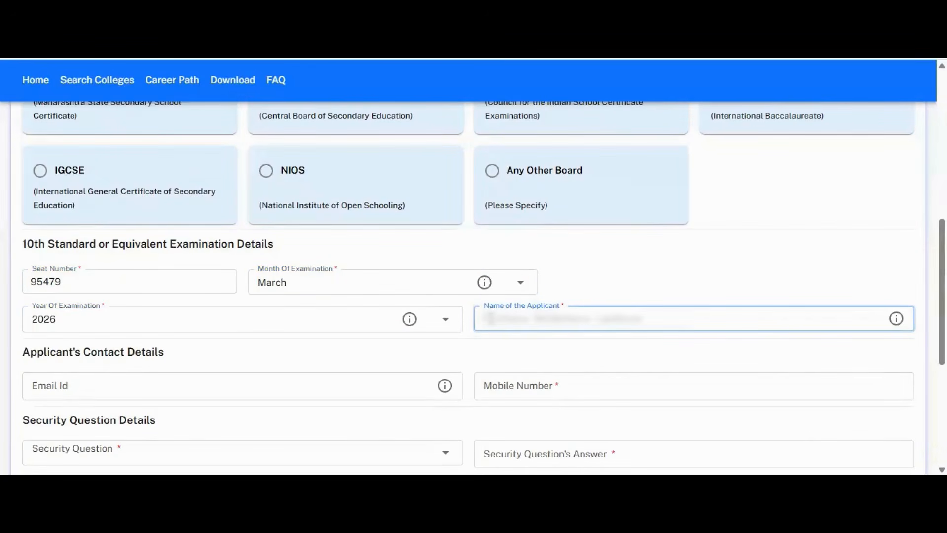
text(A)
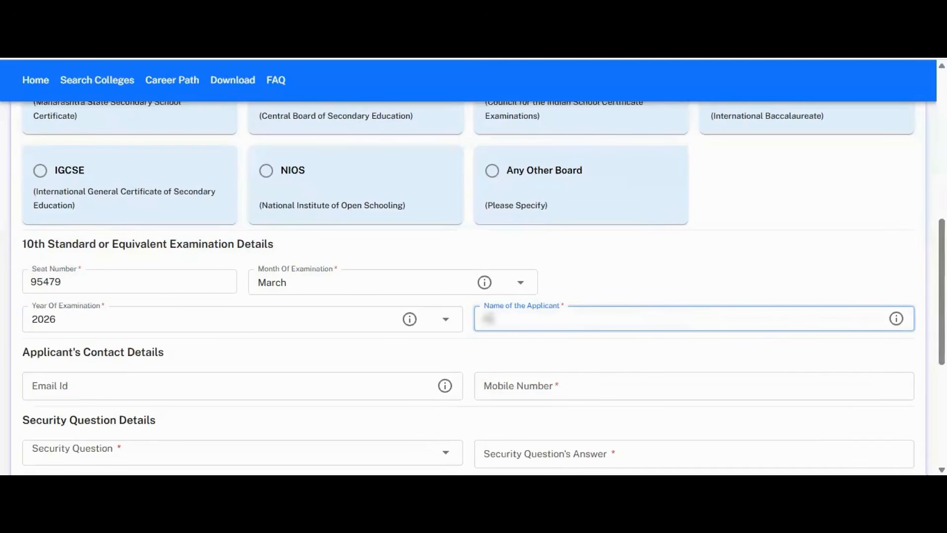
text(and* *****)
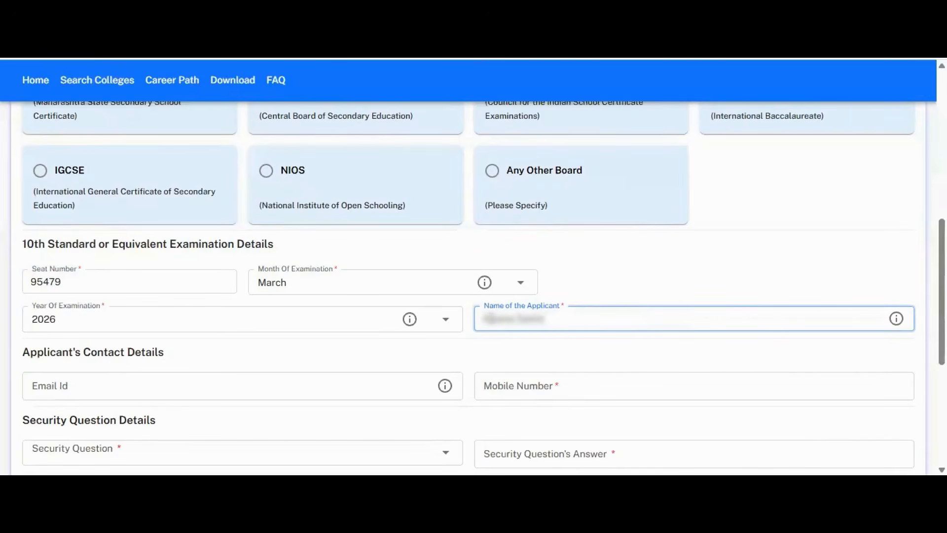
text( ******)
Step: Fill in the applicant's e-mail address and mobile number in the contact fields
click(352, 382)
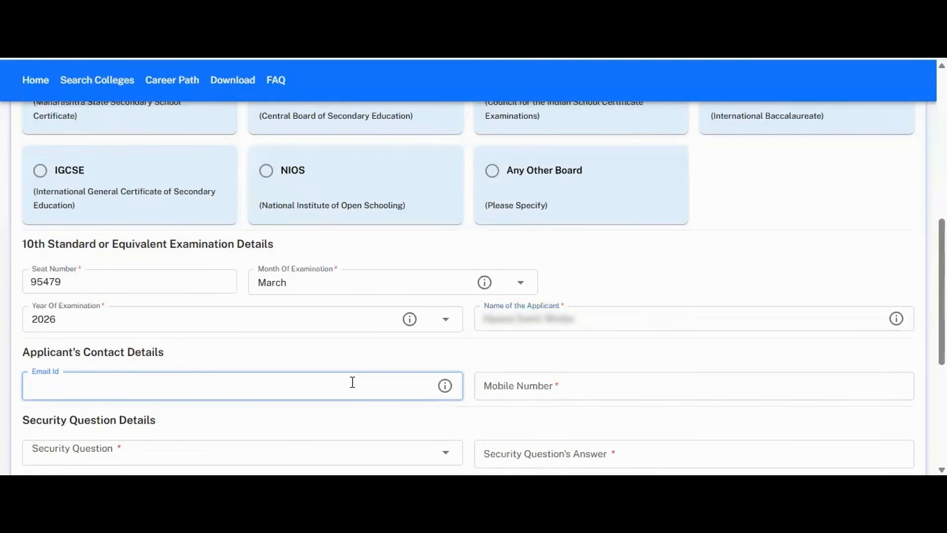
text(************)
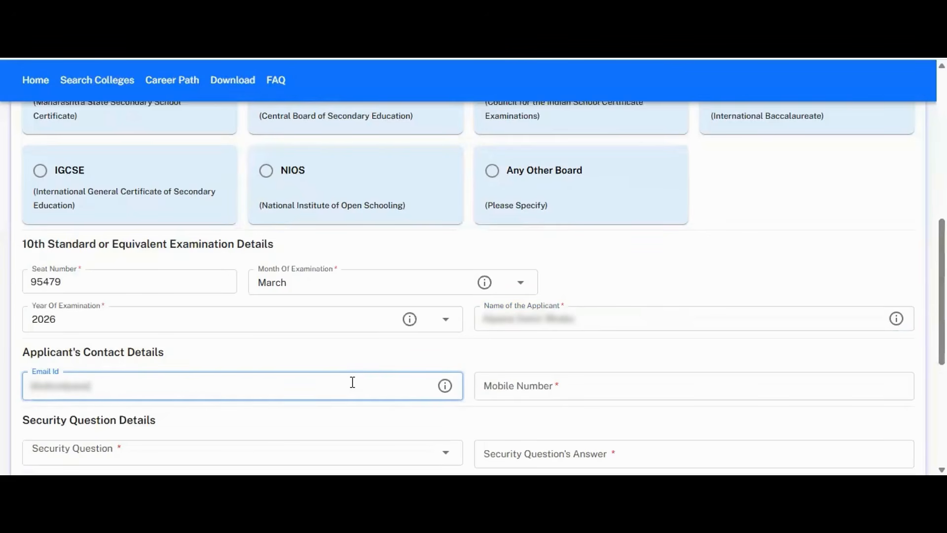
text(********.com)
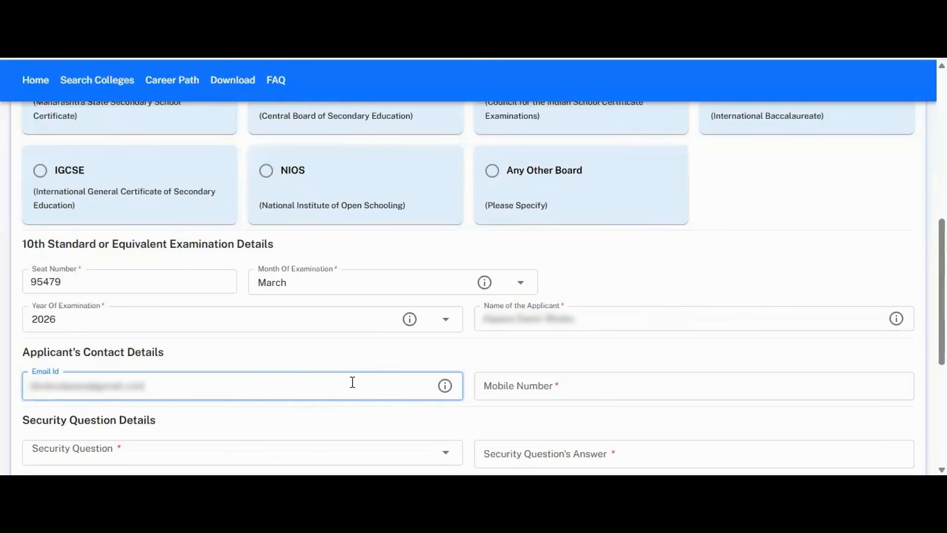
click(511, 388)
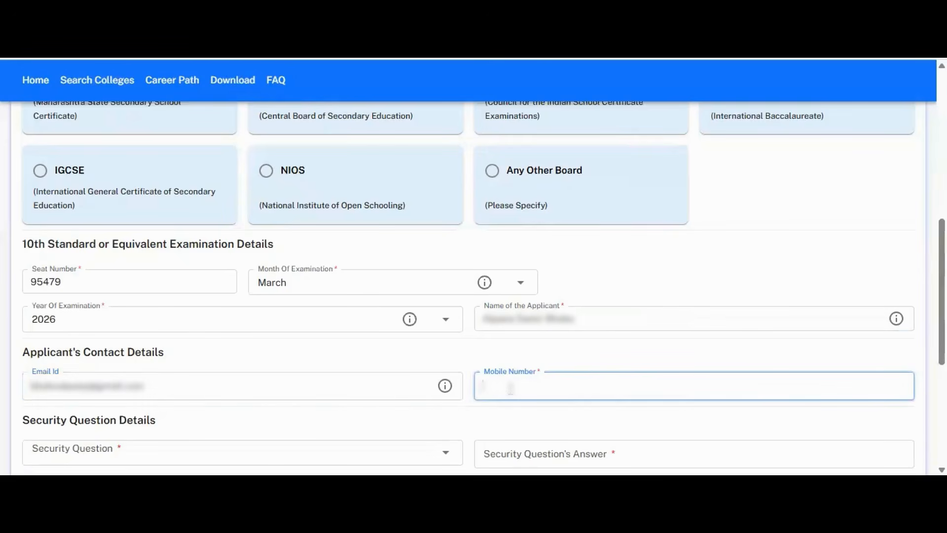
text(**********)
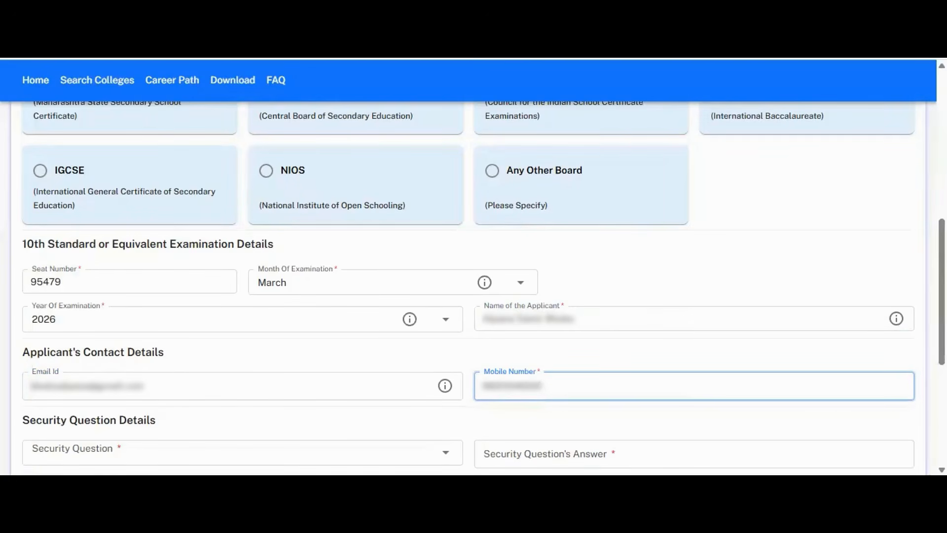
scroll(474, 286, down, 3)
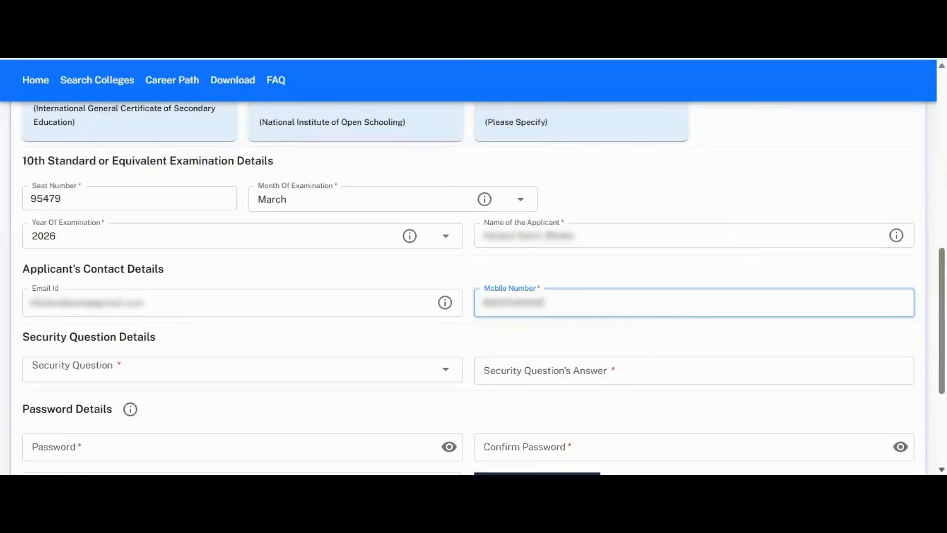
scroll(474, 286, down, 1)
scroll(474, 286, down, 1)
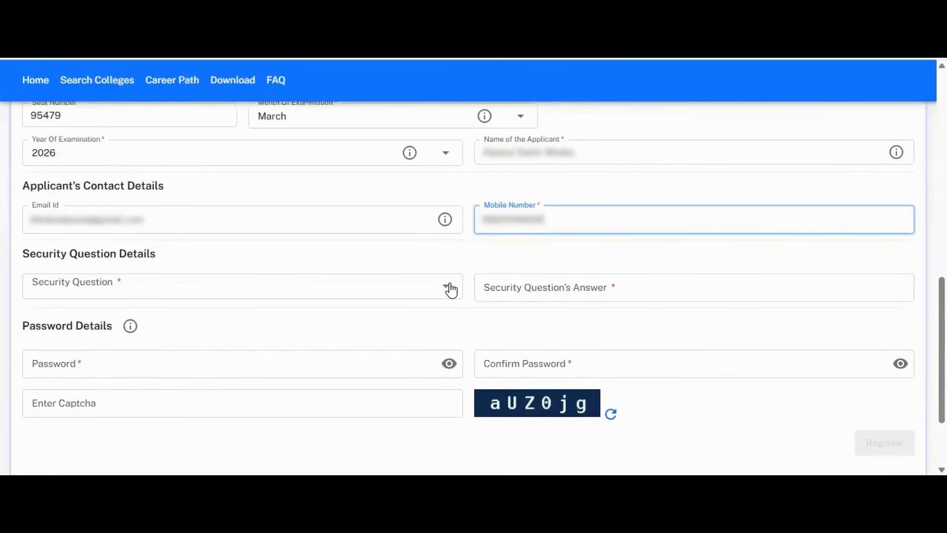
Step: Choose the favourite game security question and type its answer
click(428, 288)
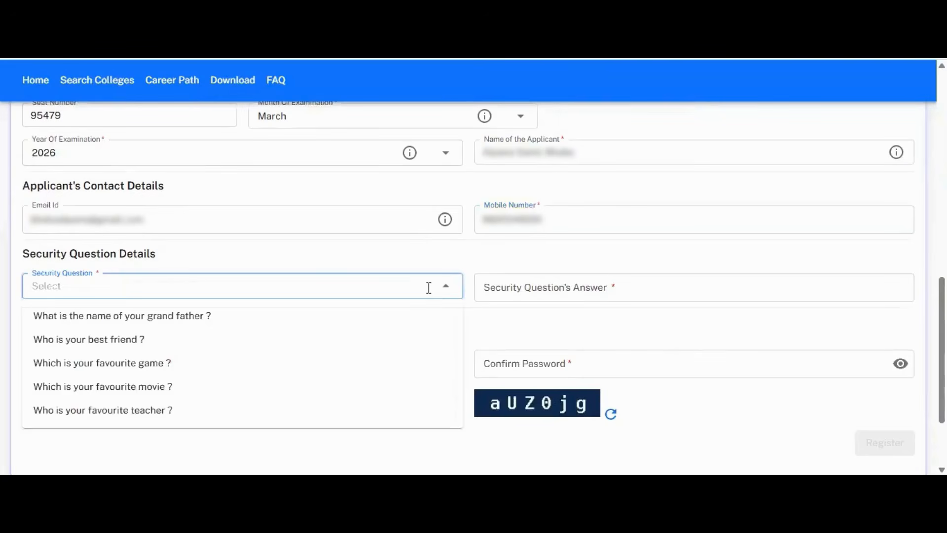
click(346, 374)
click(507, 284)
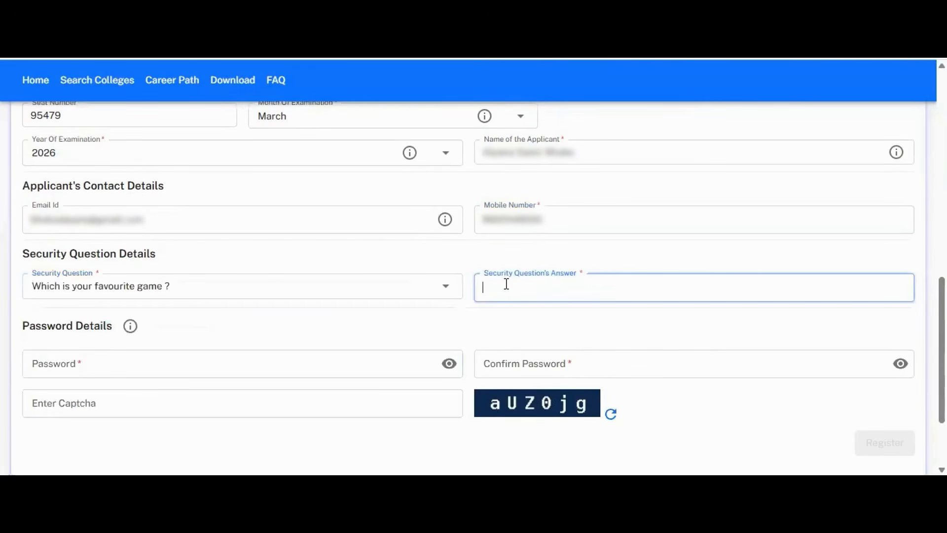
Step: Enter your own password and its confirmation, then type the captcha characters
click(405, 364)
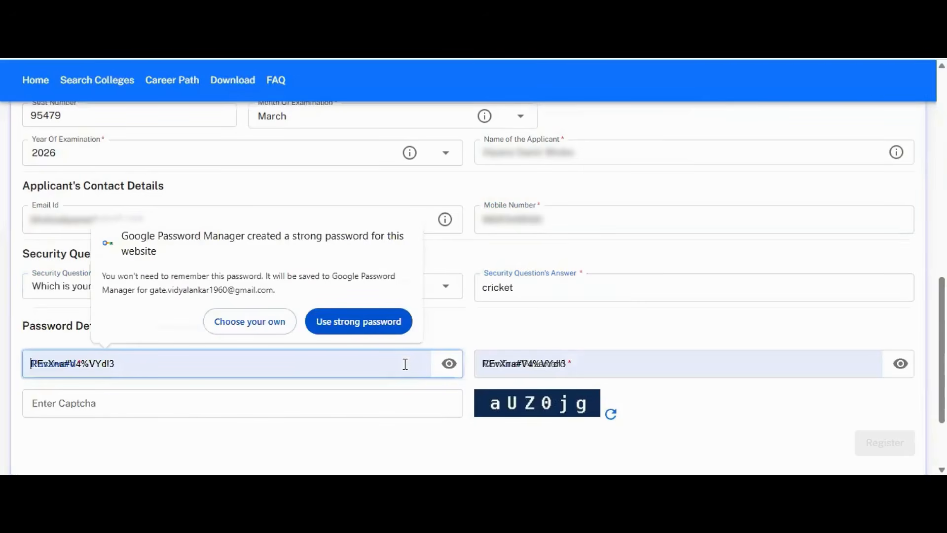
click(287, 326)
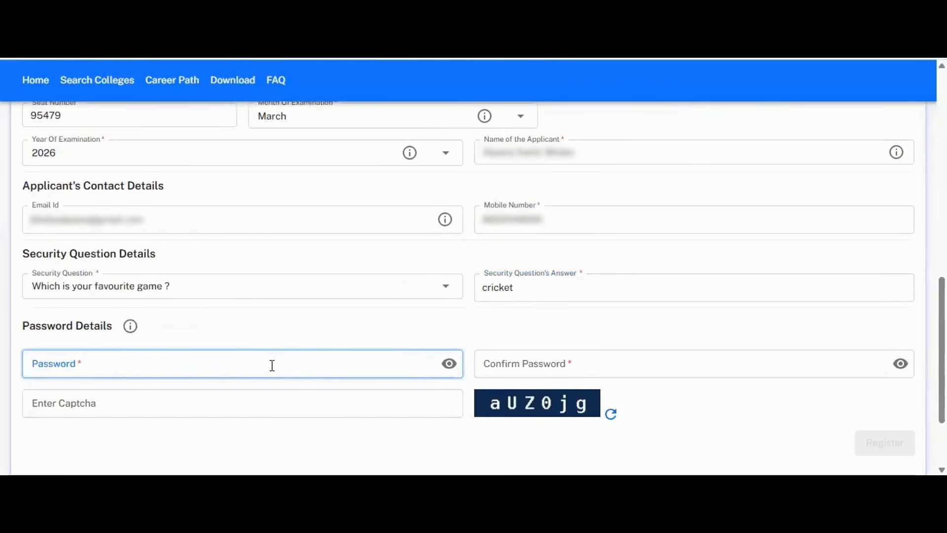
text(•••••••••)
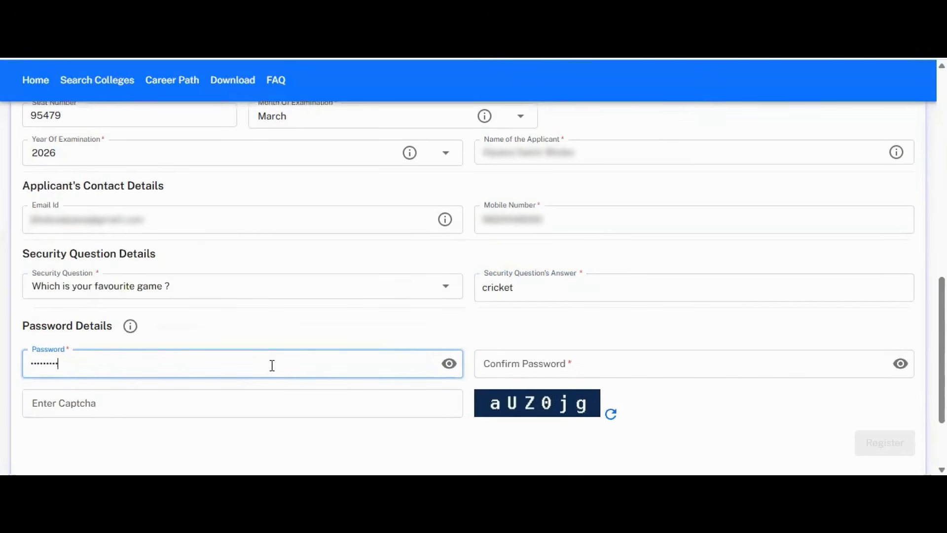
click(493, 366)
text(•)
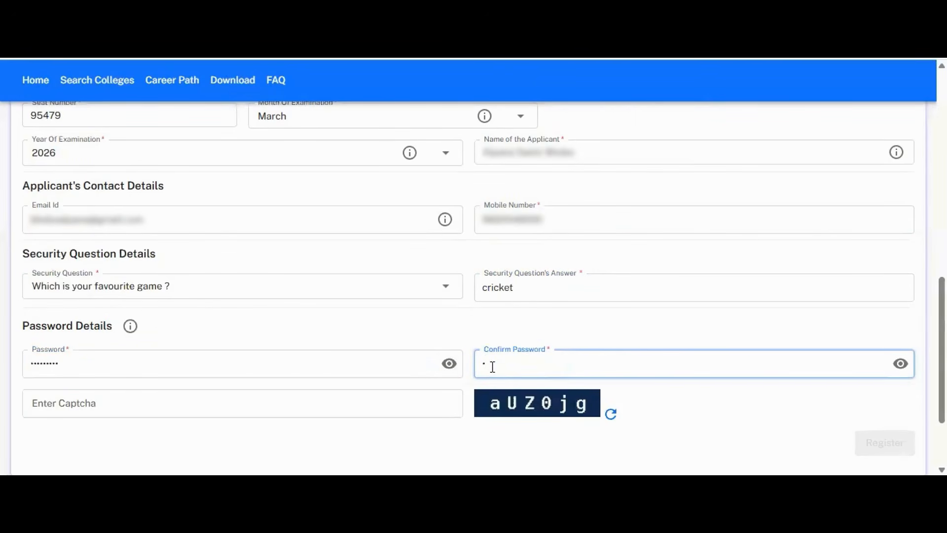
text(••••)
click(394, 423)
click(396, 413)
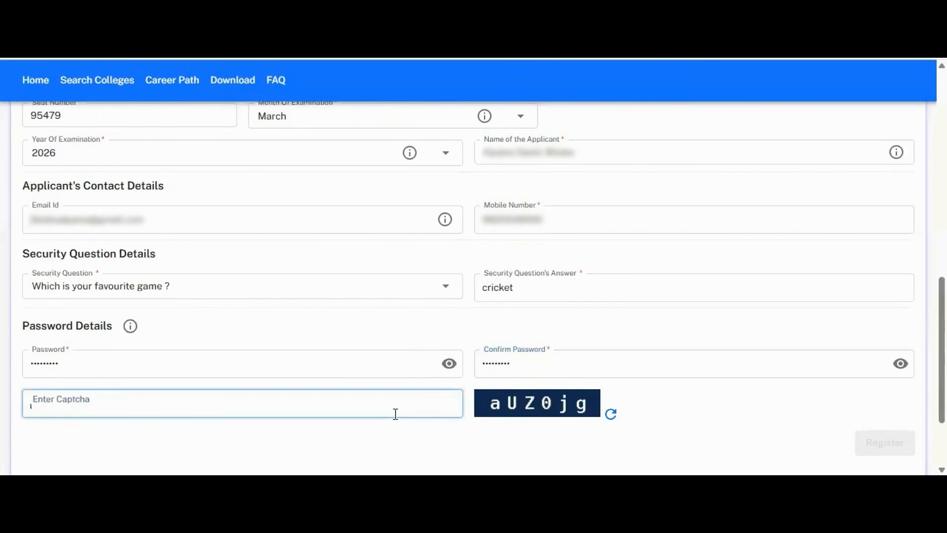
text(a)
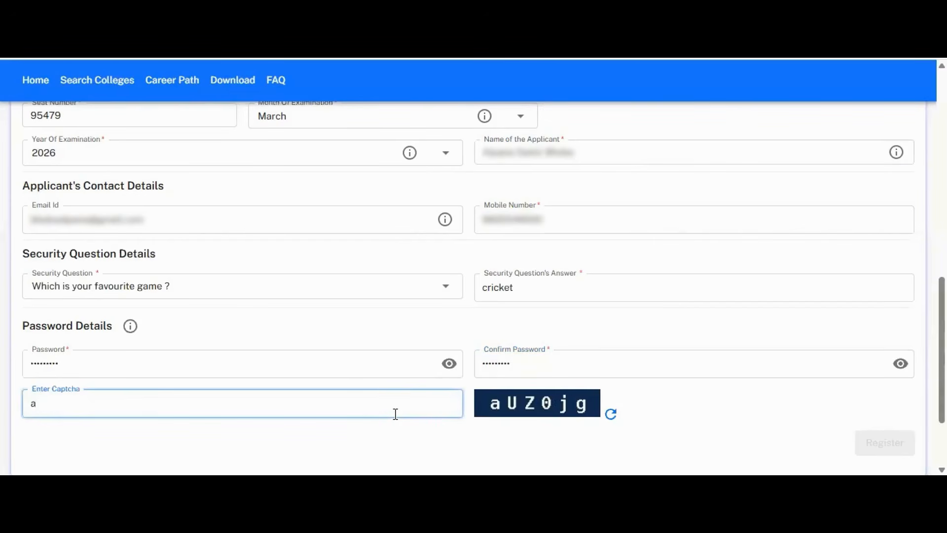
text(UZ0jg)
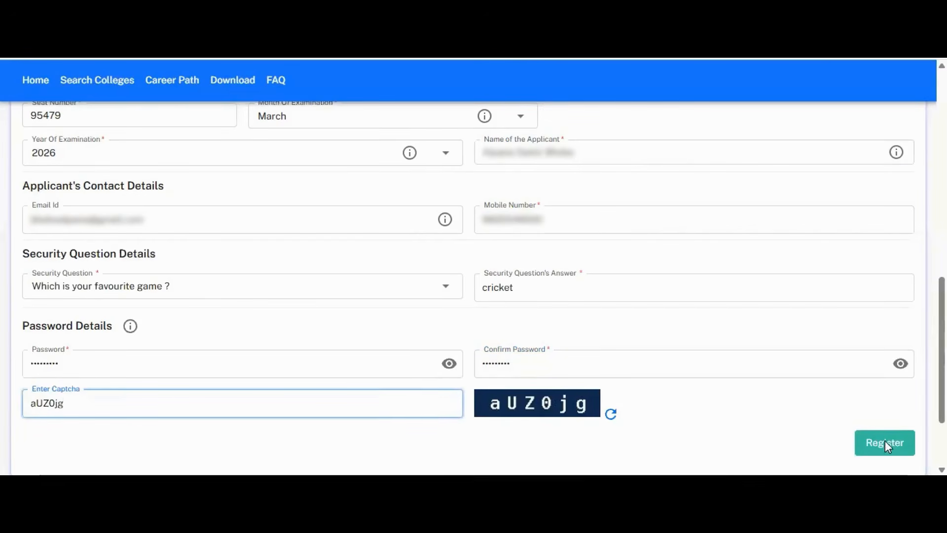
Step: Submit registration, replacing the already-registered mobile number with a new one and resubmitting
click(883, 443)
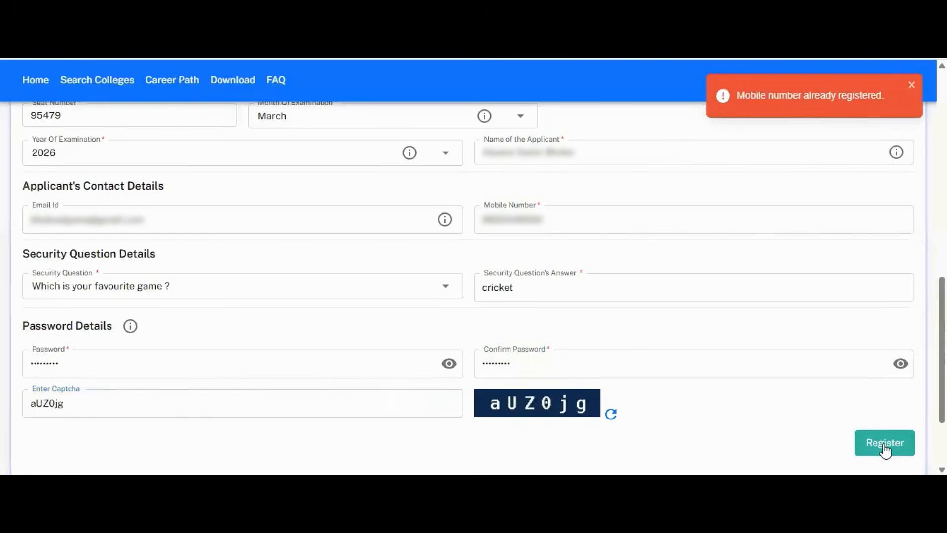
click(612, 218)
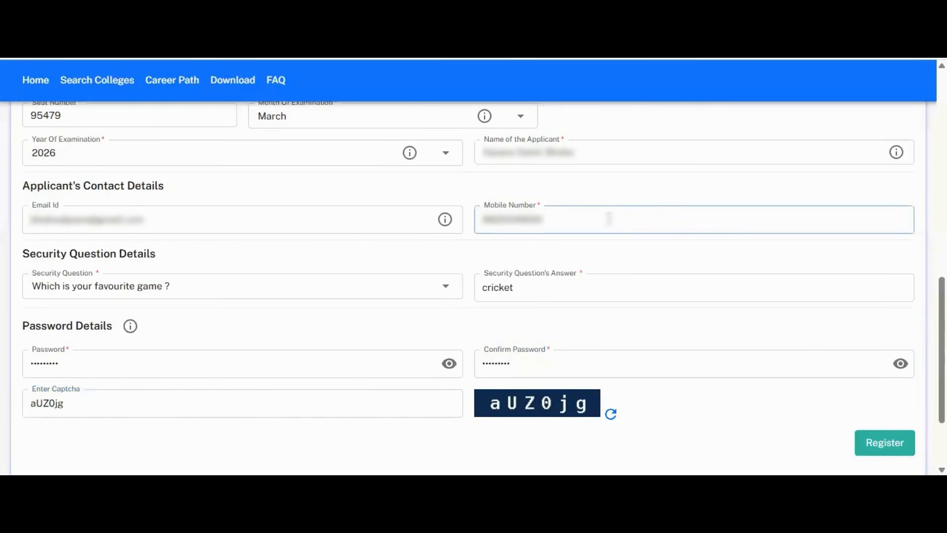
key(BackSpace)
key(BackSpace)
key(BackSpace)
key(BackSpace)
key(BackSpace)
key(BackSpace)
key(BackSpace)
key(BackSpace)
key(BackSpace)
key(BackSpace)
key(BackSpace)
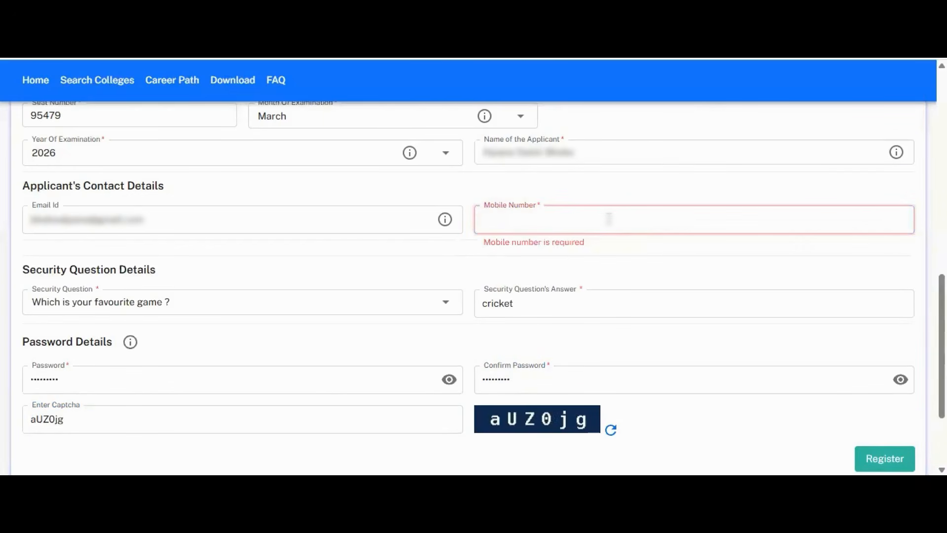
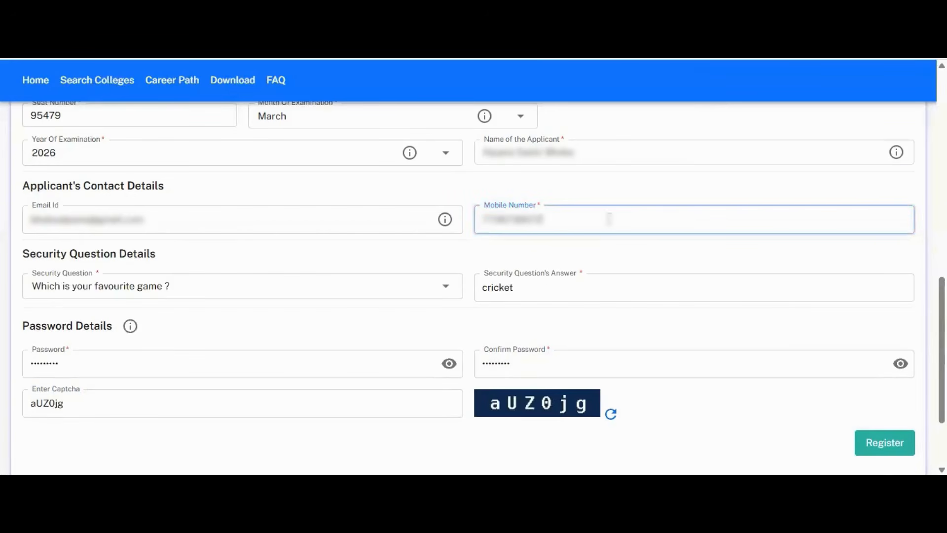
click(880, 438)
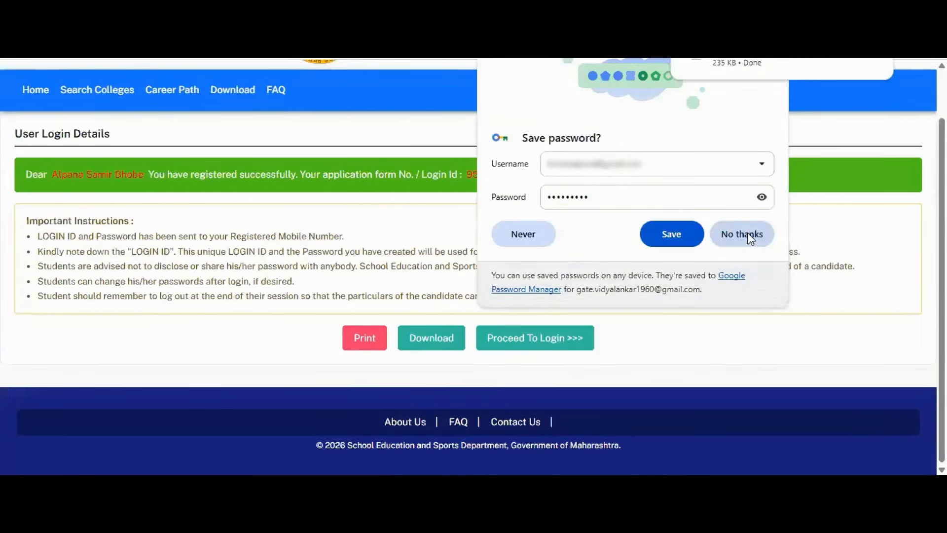
Step: Decline Chrome's save-password offer and continue to the login page
click(750, 240)
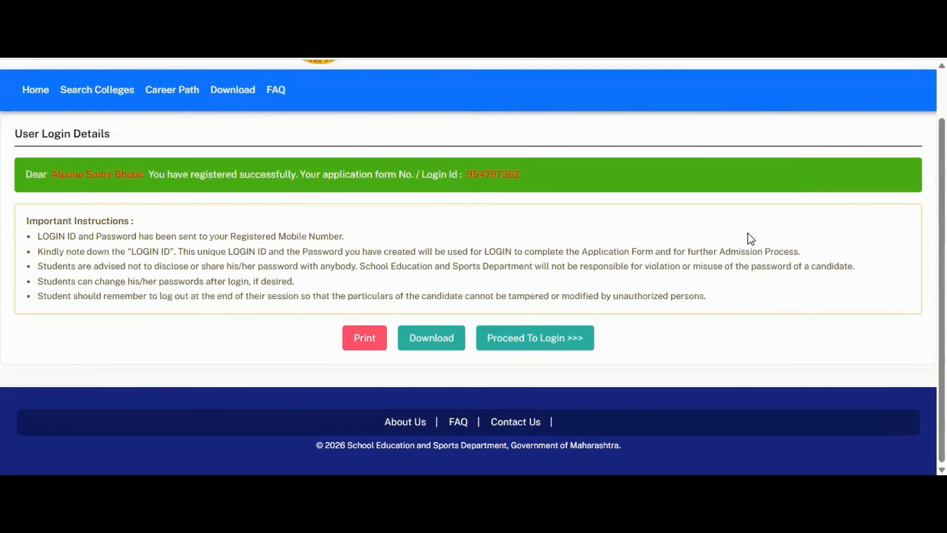
click(536, 344)
Step: Enter the new login ID, account password and the shown captcha
click(540, 253)
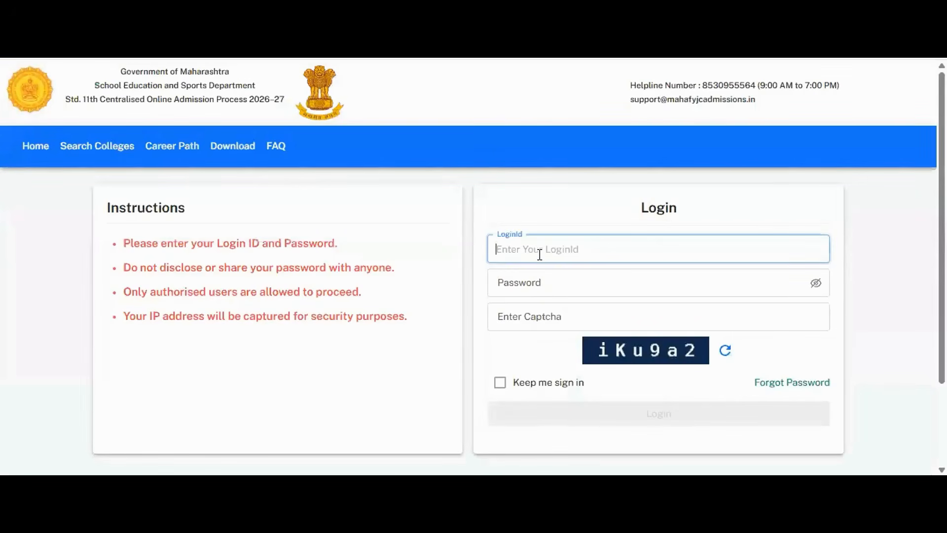
click(541, 275)
text(•••••)
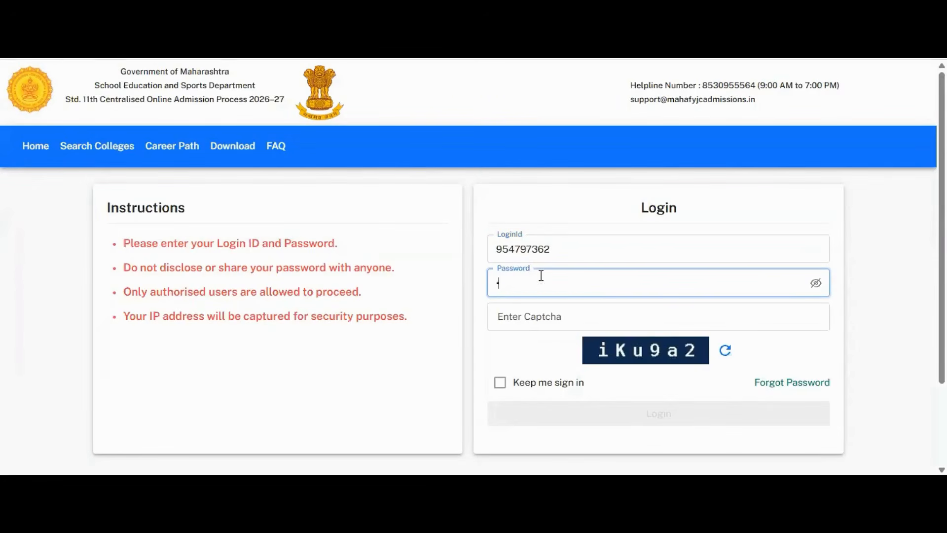
text(•••)
click(532, 310)
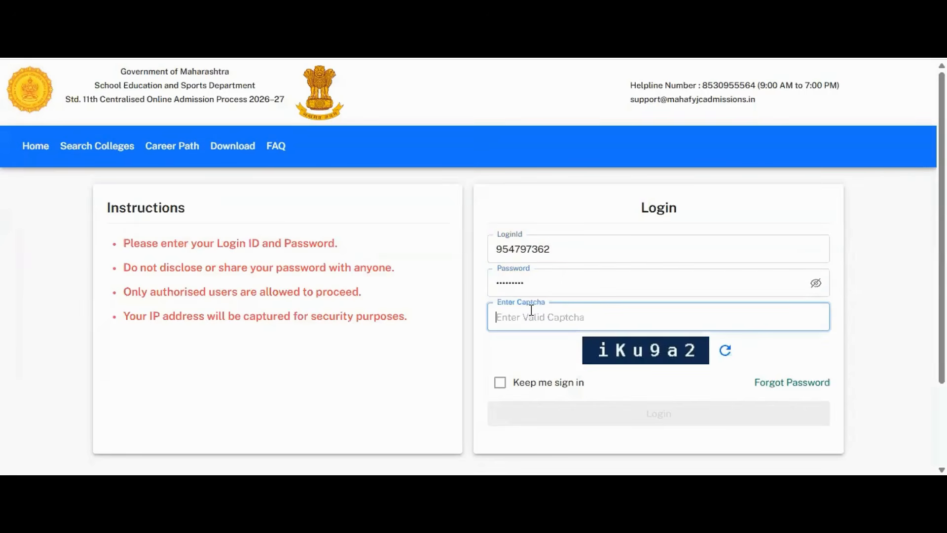
text(iku9a2)
Step: Refresh the captcha, check the password, enter the new captcha and sign in
click(724, 351)
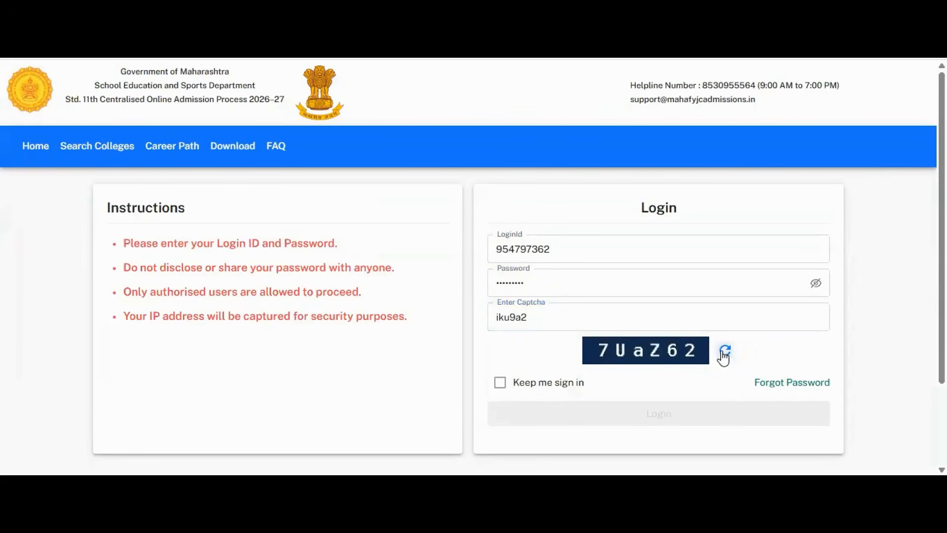
click(816, 286)
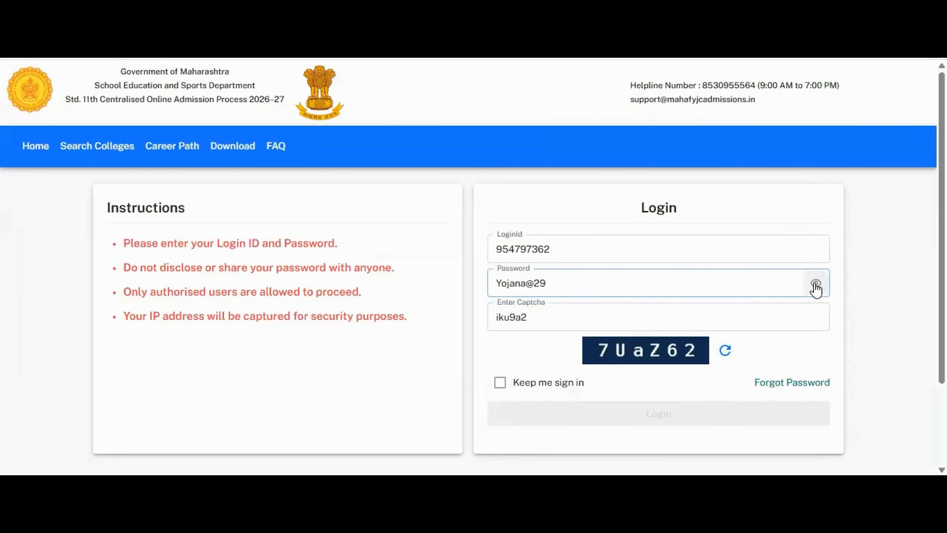
click(816, 286)
click(700, 329)
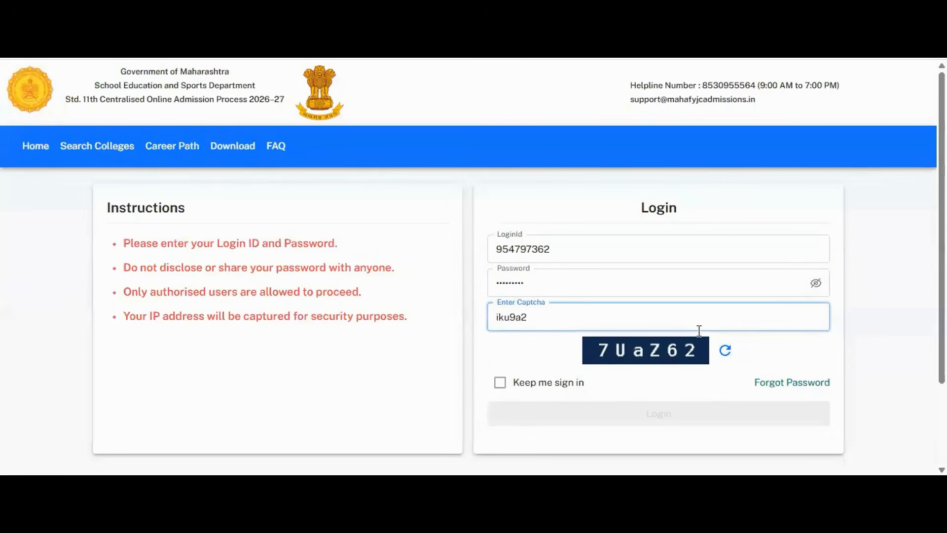
key(BackSpace)
key(BackSpace)
key(BackSpace)
key(BackSpace)
key(BackSpace)
key(BackSpace)
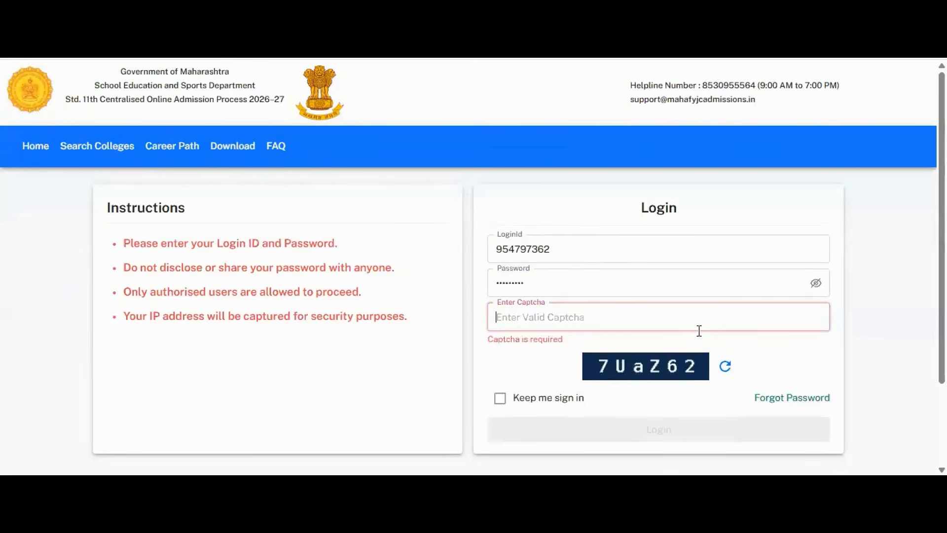
text(7U)
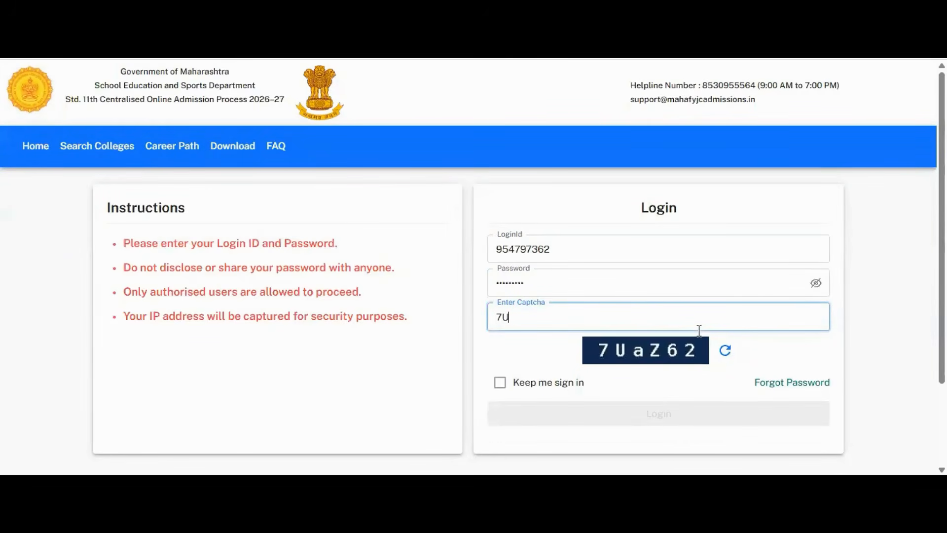
text(aZ62)
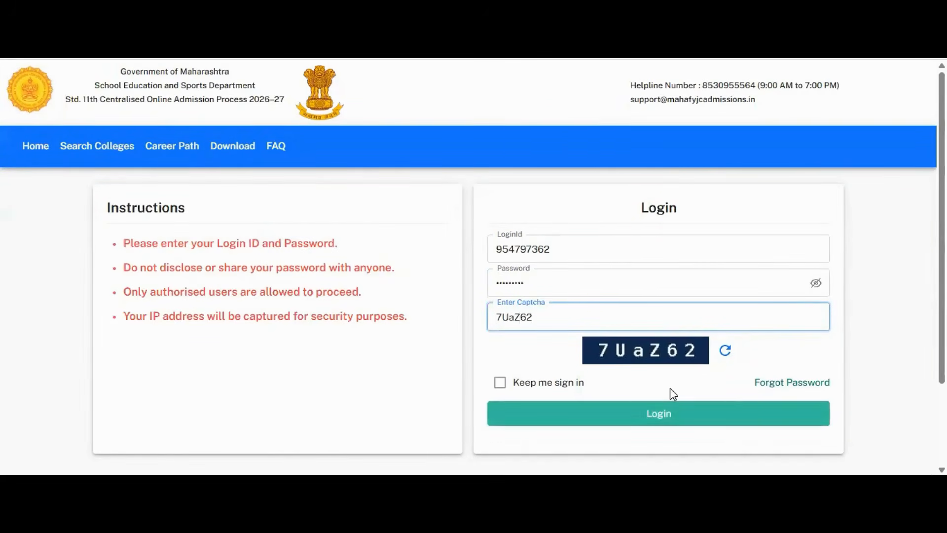
click(670, 417)
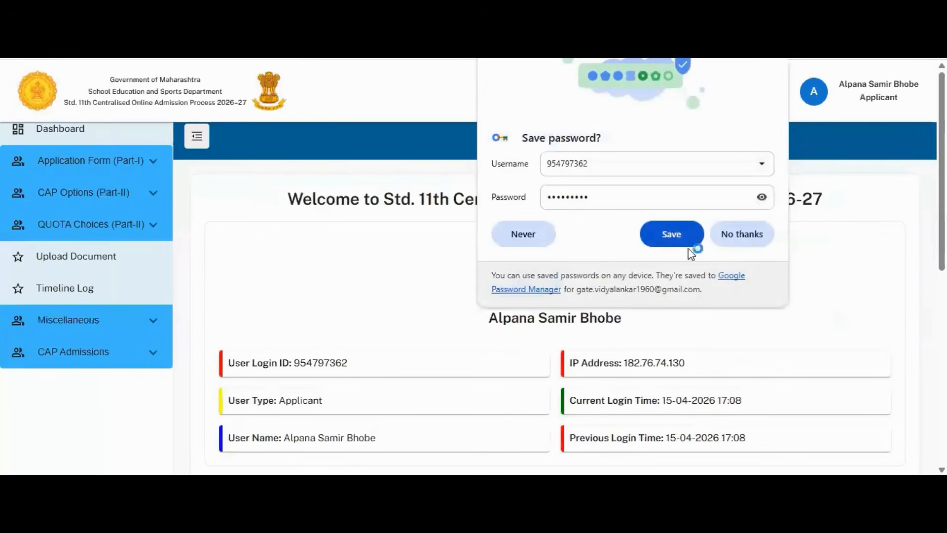
Step: Decline saving the password, then open Registration Details under Application Form (Part-I)
click(740, 235)
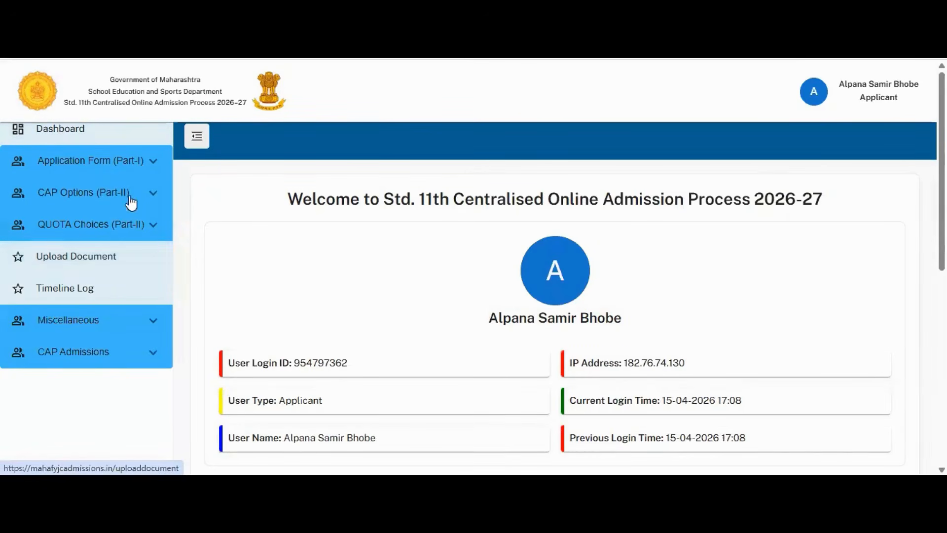
click(149, 162)
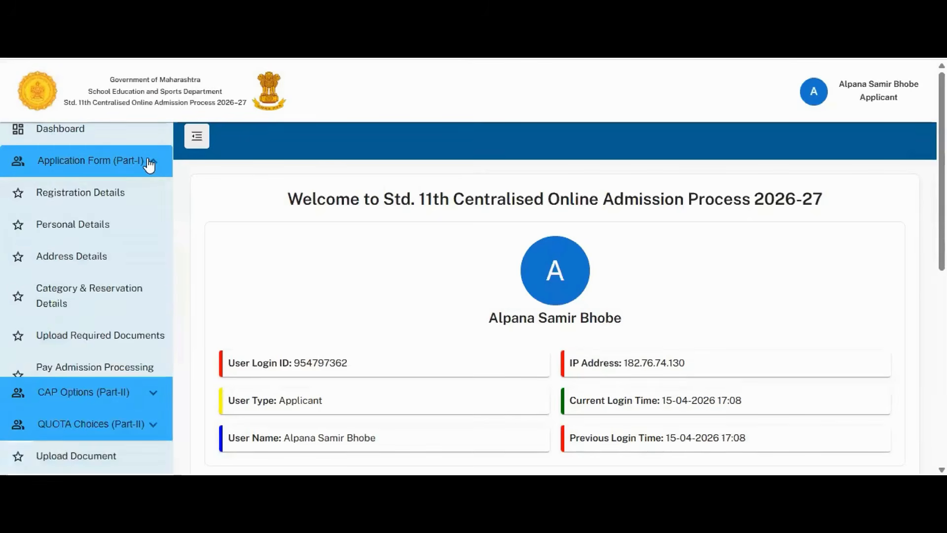
click(140, 198)
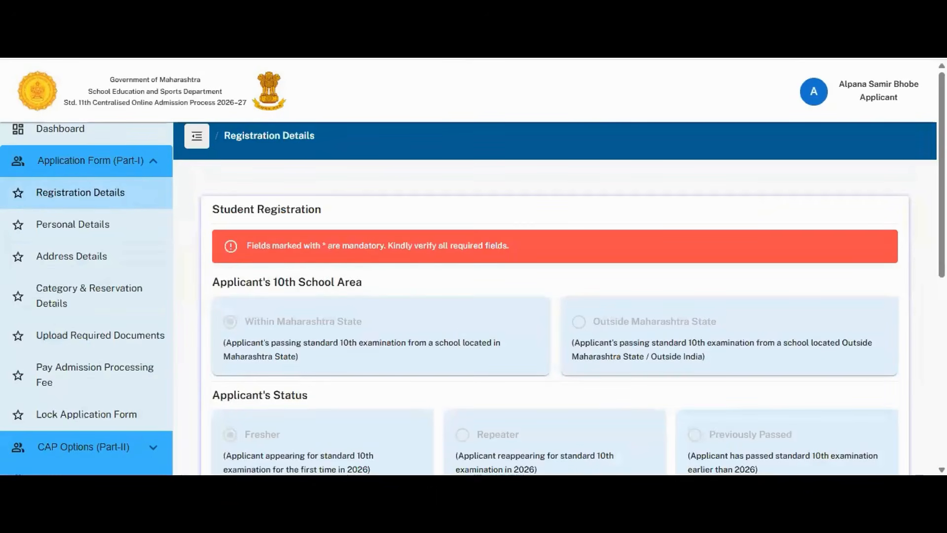
Step: Scroll through Registration Details to the 10th standard exam details and continue to Personal Details
scroll(659, 392, down, 2)
scroll(572, 316, down, 5)
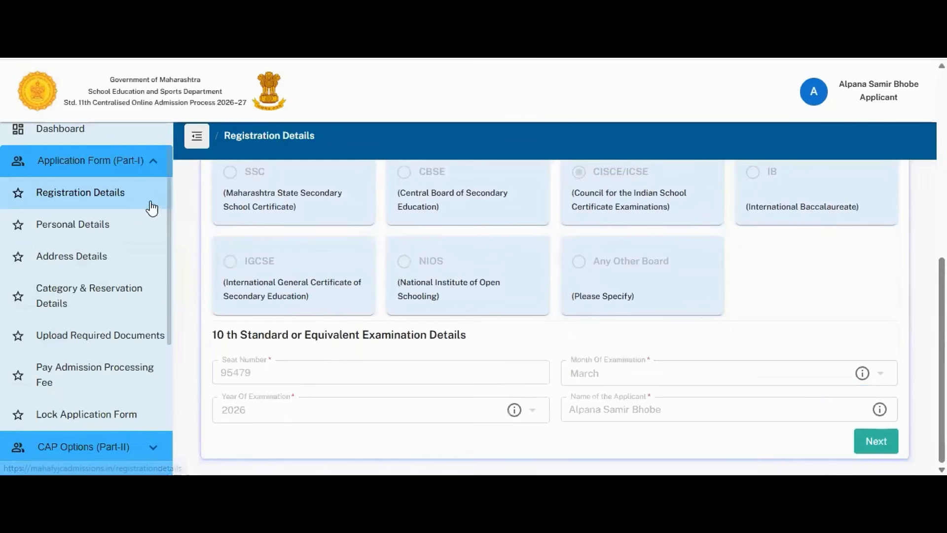
click(74, 225)
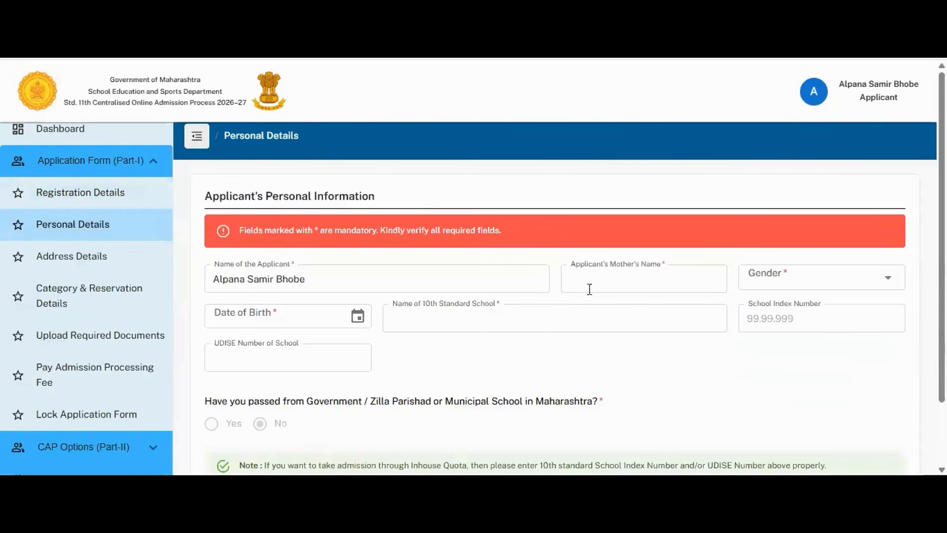
Step: Check the mother's name, gender, 10th school name, index number and UDISE fields, then go to Address Details
click(596, 272)
click(757, 280)
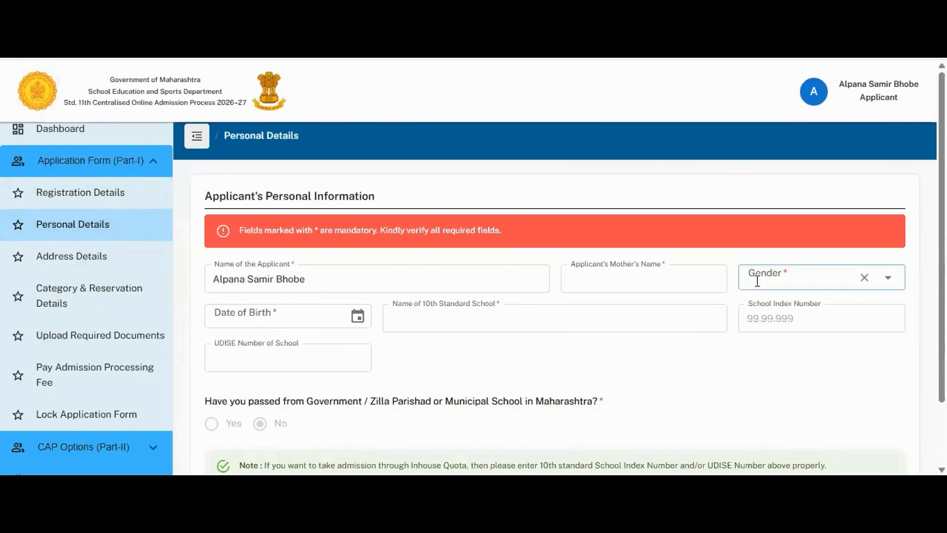
click(586, 325)
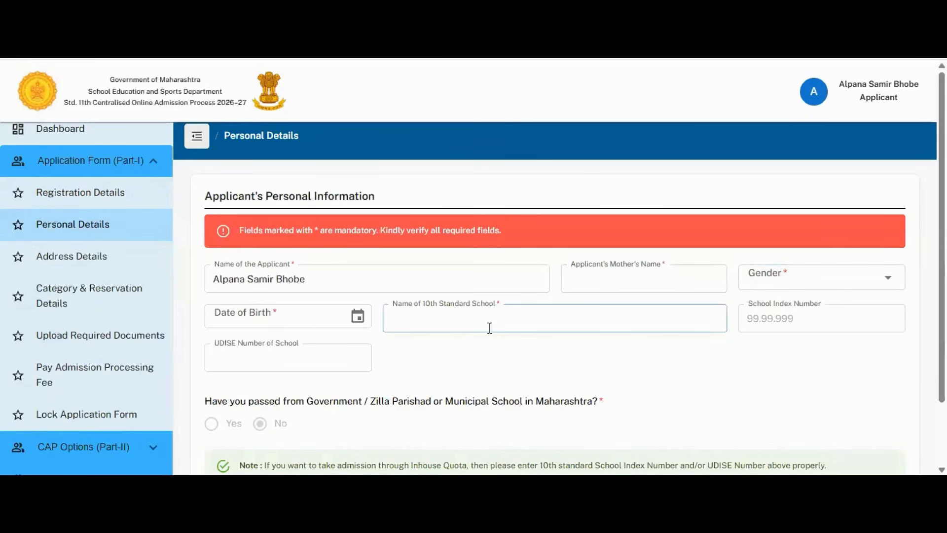
click(754, 320)
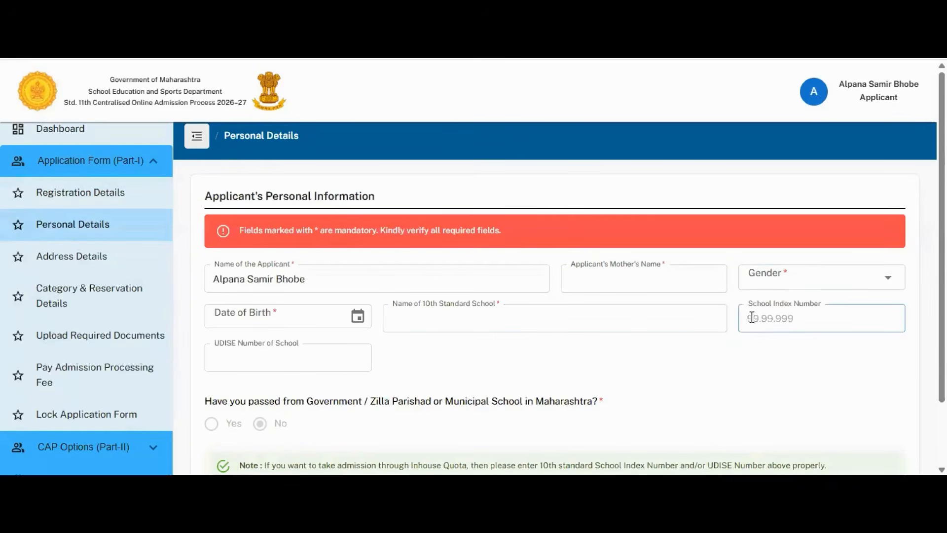
click(401, 326)
click(360, 352)
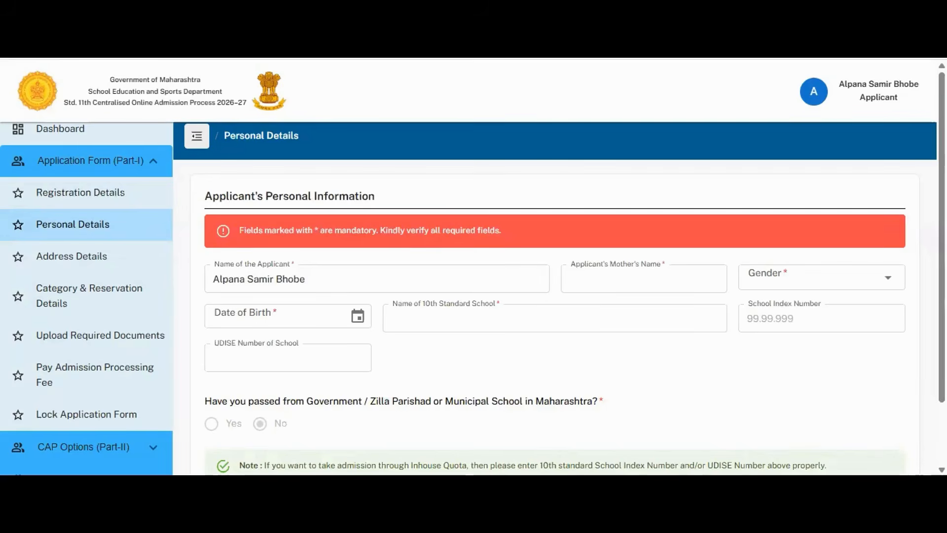
scroll(570, 274, down, 1)
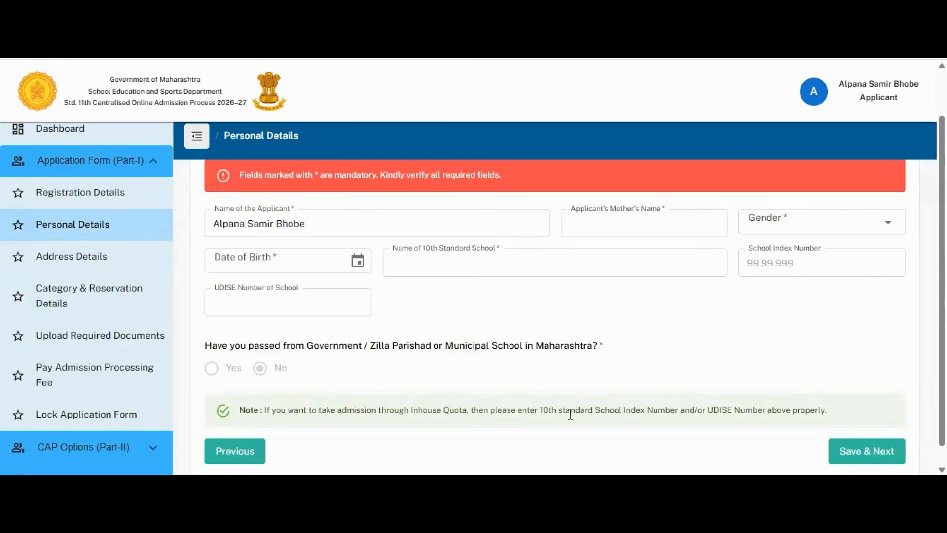
click(132, 267)
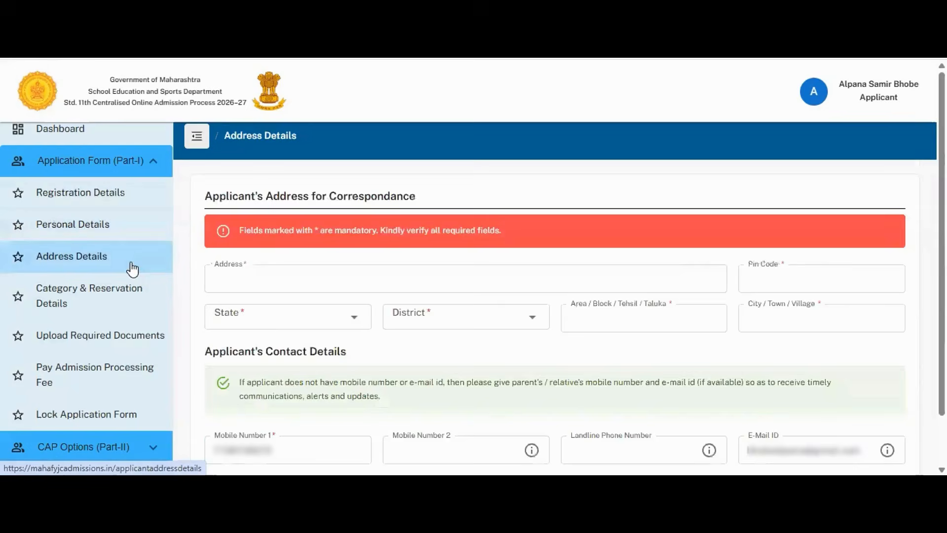
Step: Try the correspondence address and second mobile number fields, then go to Category & Reservation Details
click(223, 277)
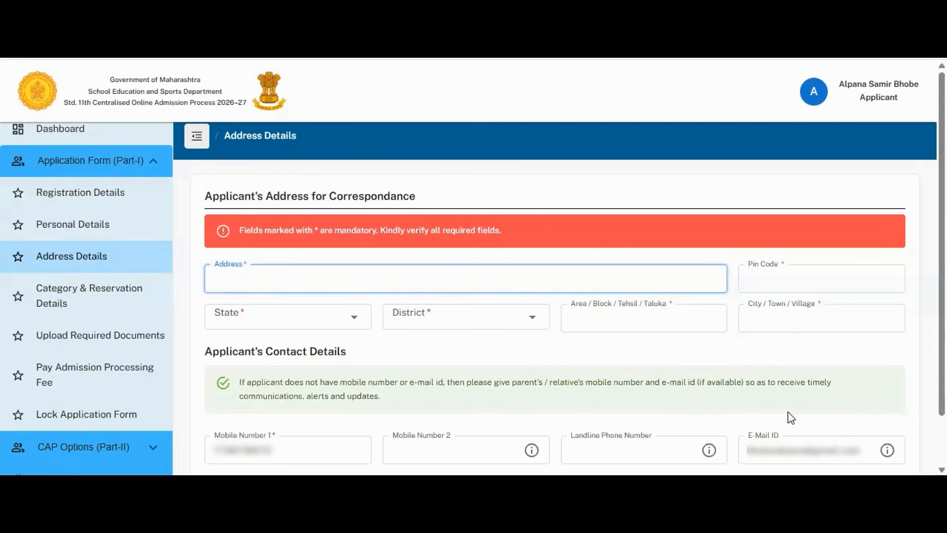
click(919, 493)
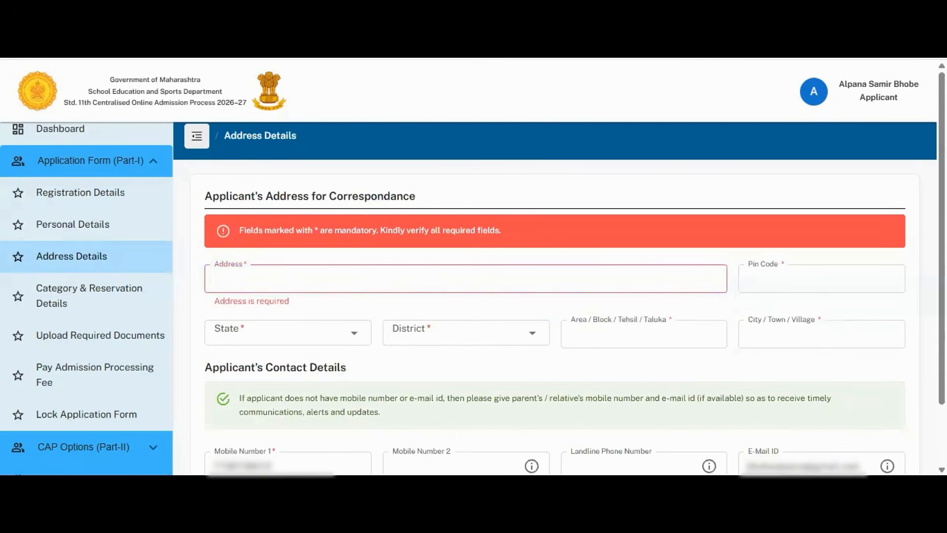
scroll(555, 315, down, 2)
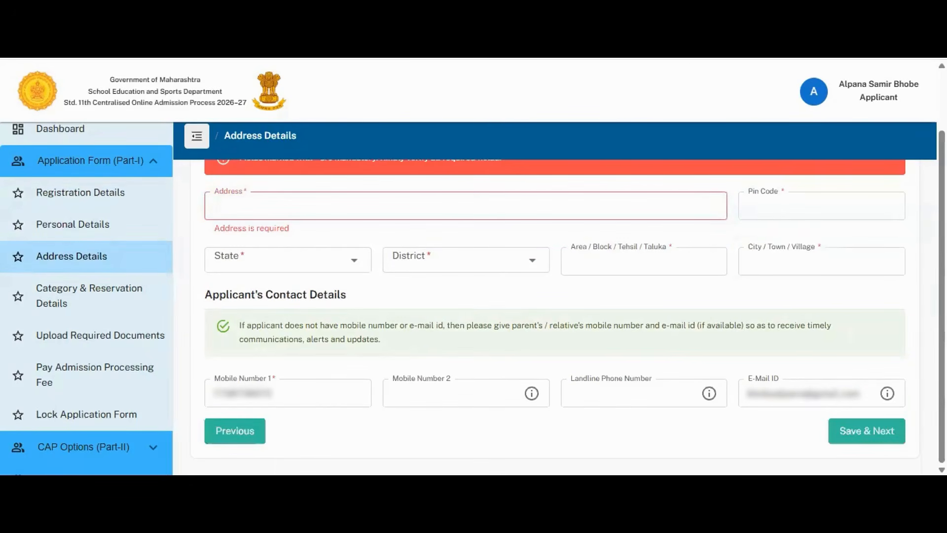
click(489, 399)
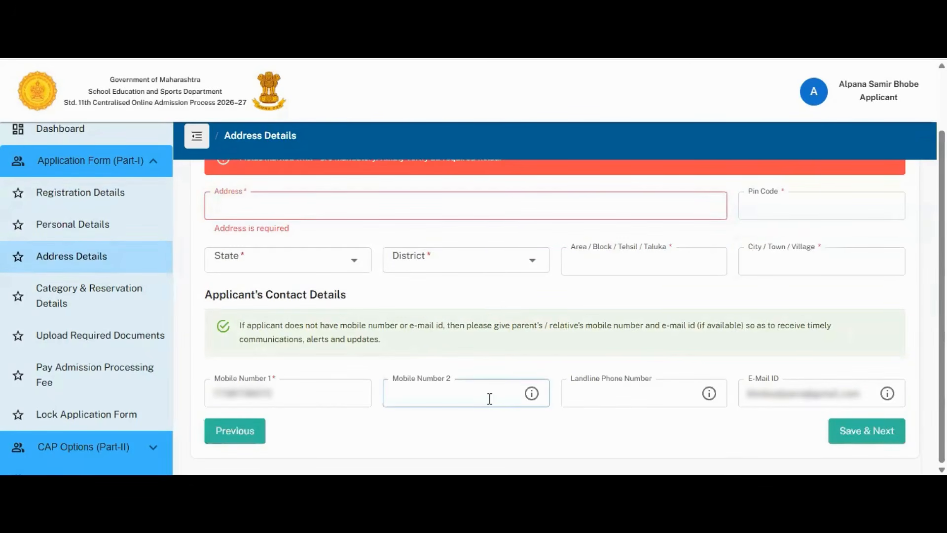
click(490, 399)
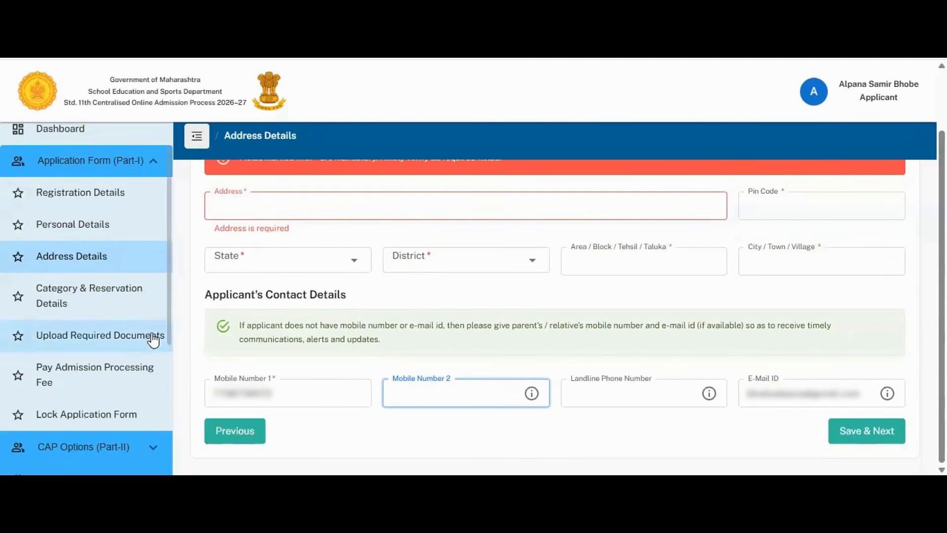
click(124, 294)
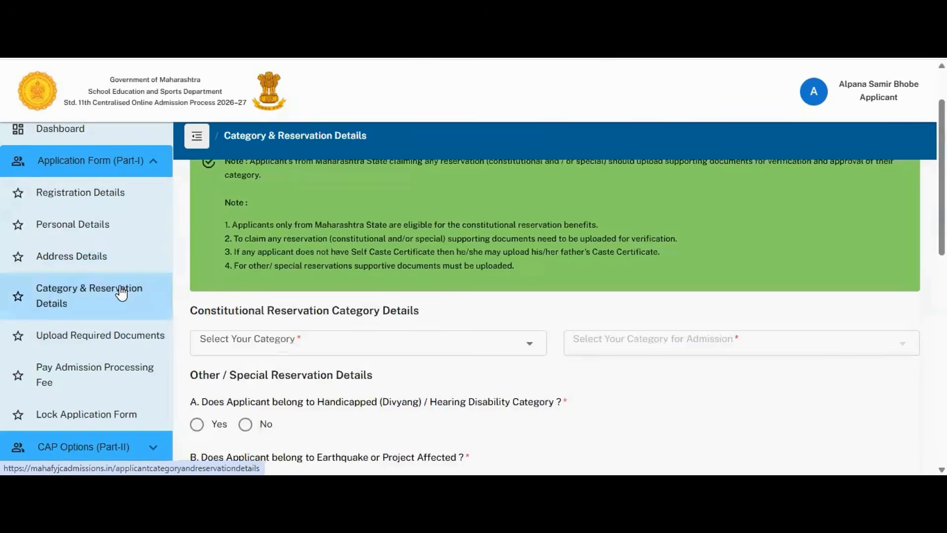
Step: Look through the Select Your Category list down to EWS and close it unchosen
click(536, 355)
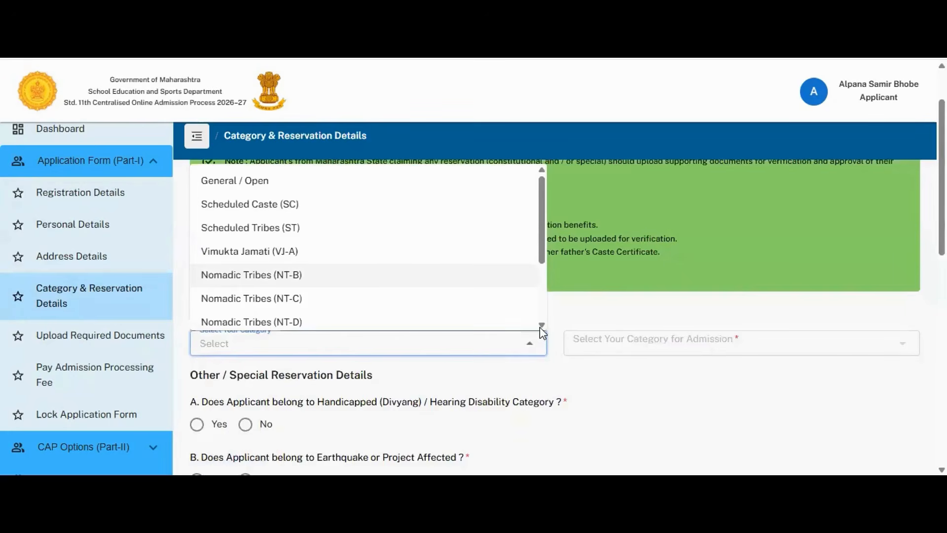
click(541, 325)
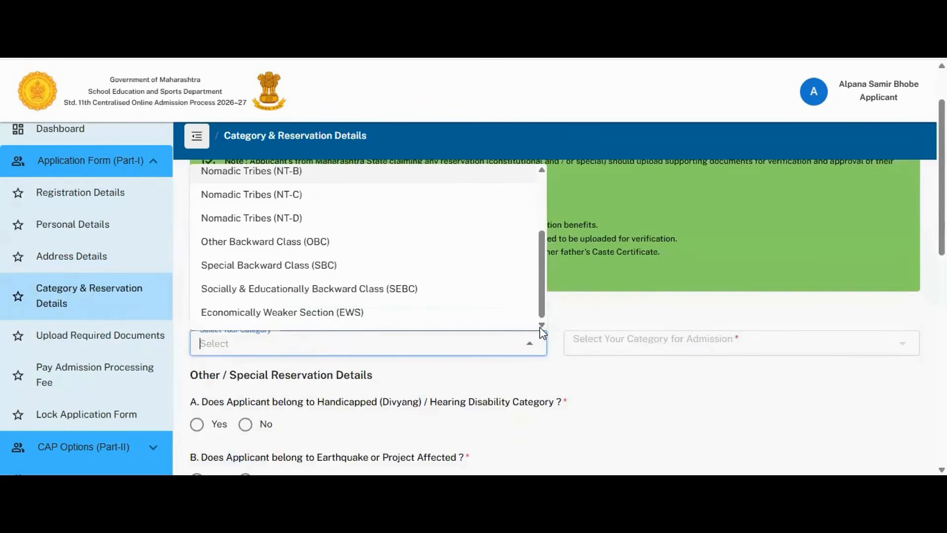
click(620, 376)
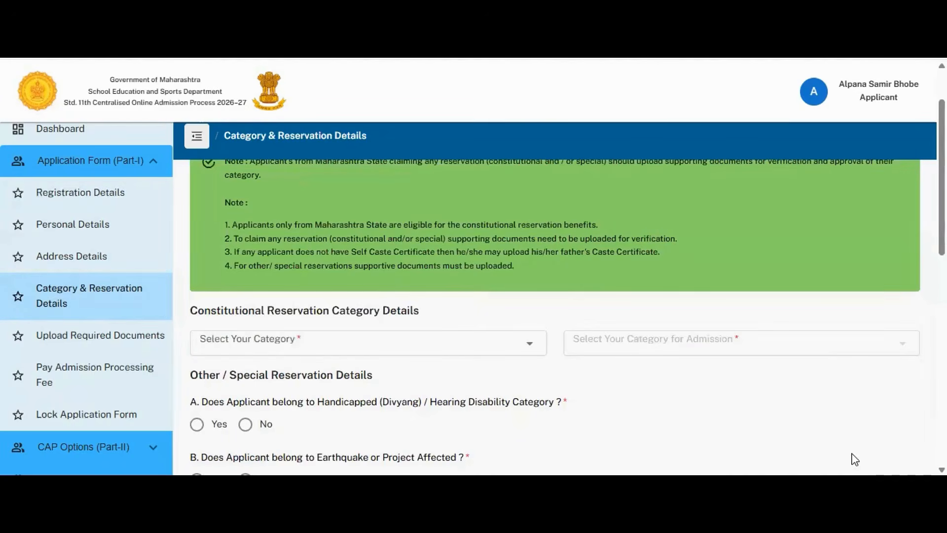
Step: Scroll the reservation questions, Save And Next, then go to Pay Admission Processing Fee
scroll(555, 315, down, 4)
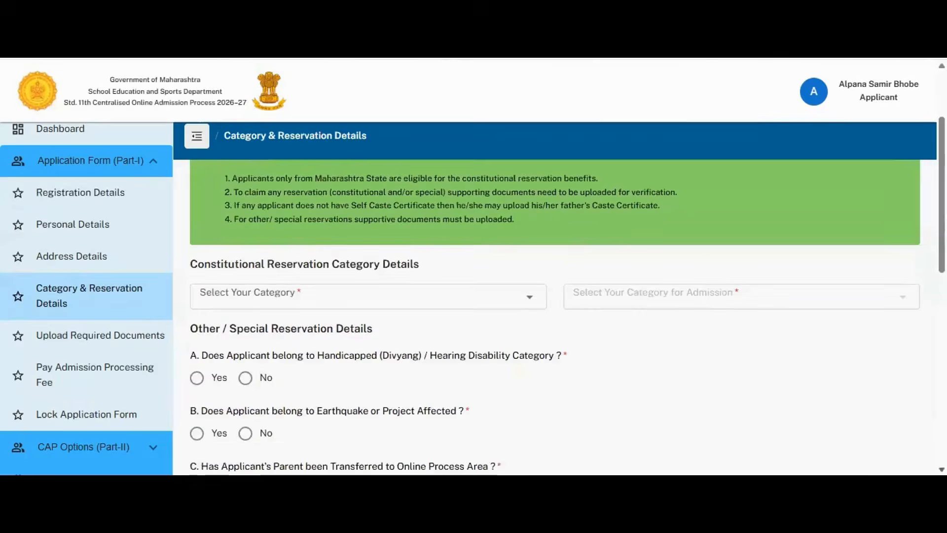
scroll(555, 316, down, 1)
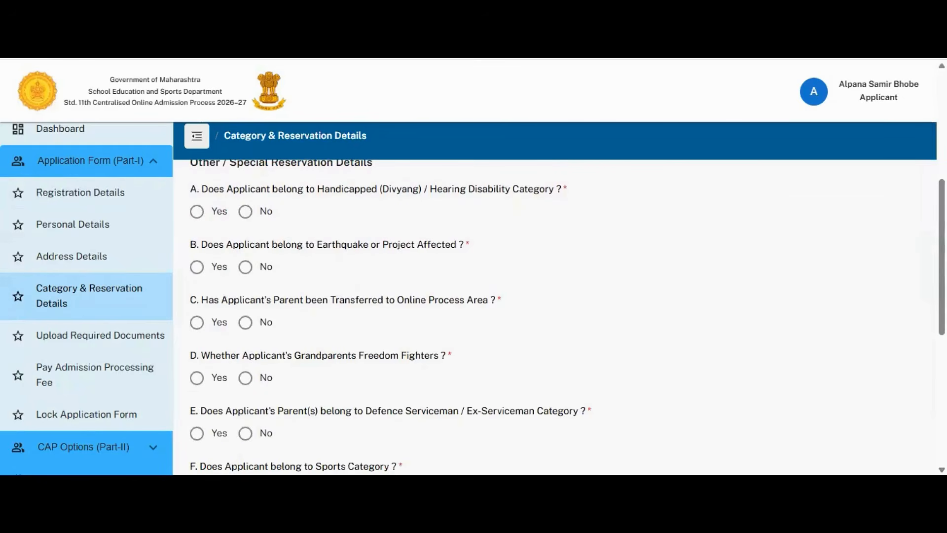
scroll(562, 315, down, 3)
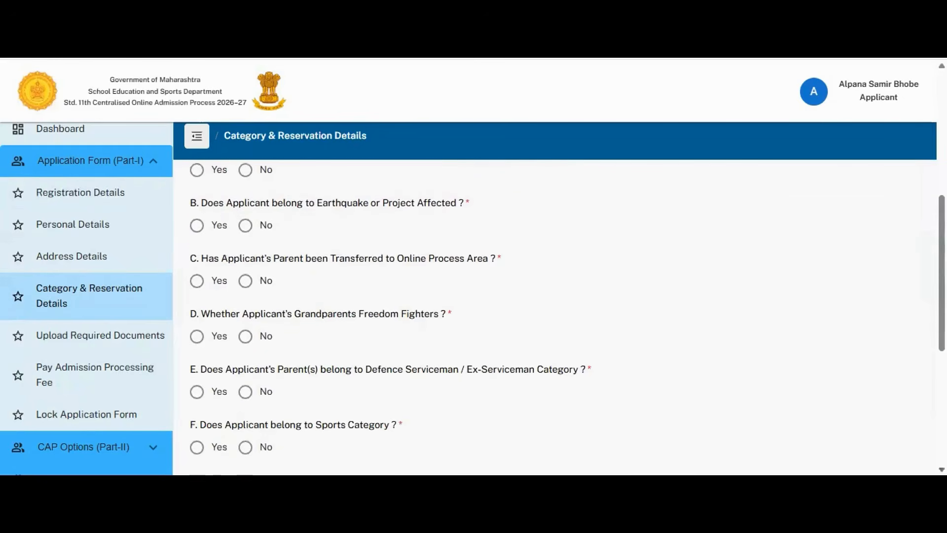
scroll(562, 316, down, 3)
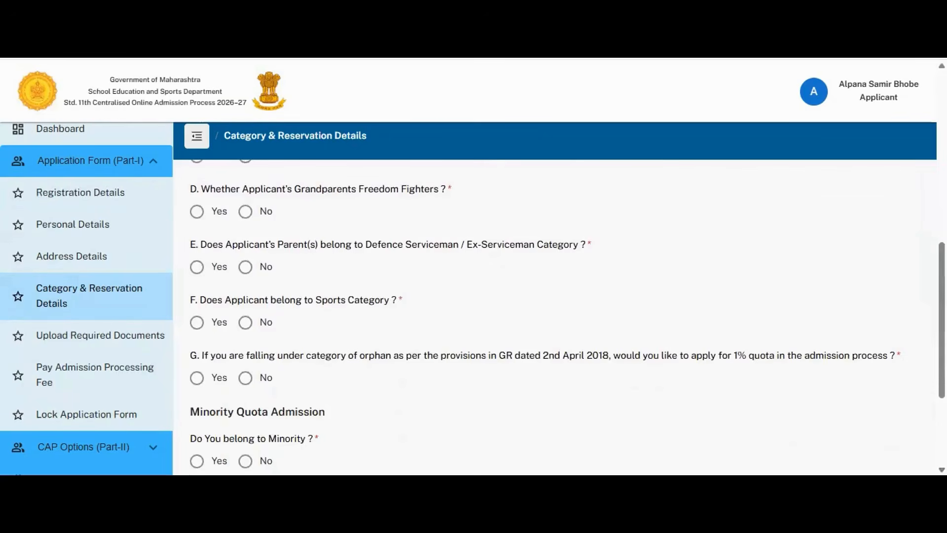
scroll(562, 315, down, 3)
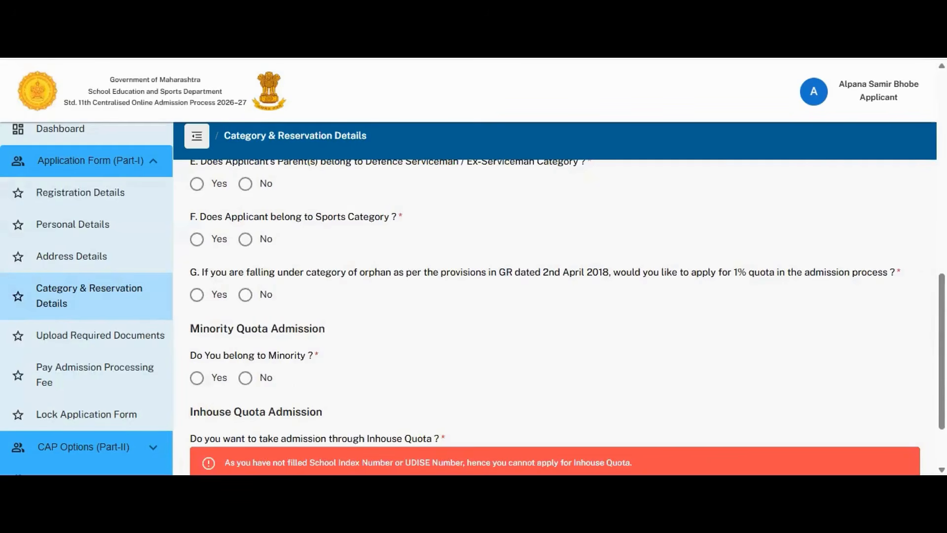
scroll(562, 316, down, 2)
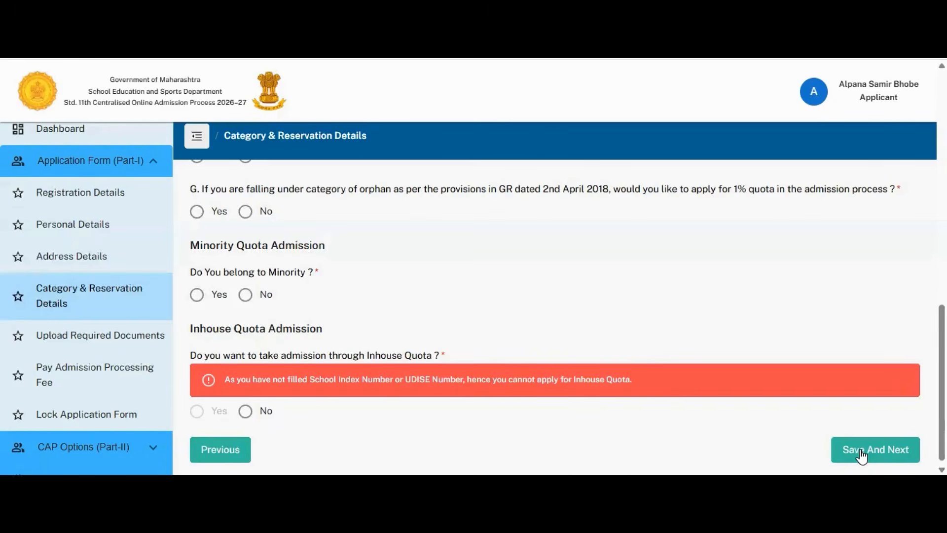
click(153, 343)
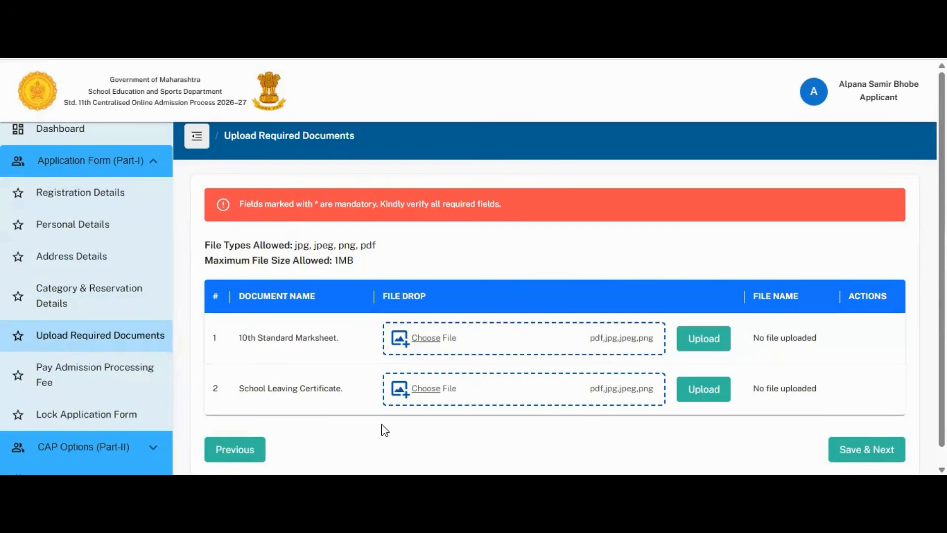
click(134, 375)
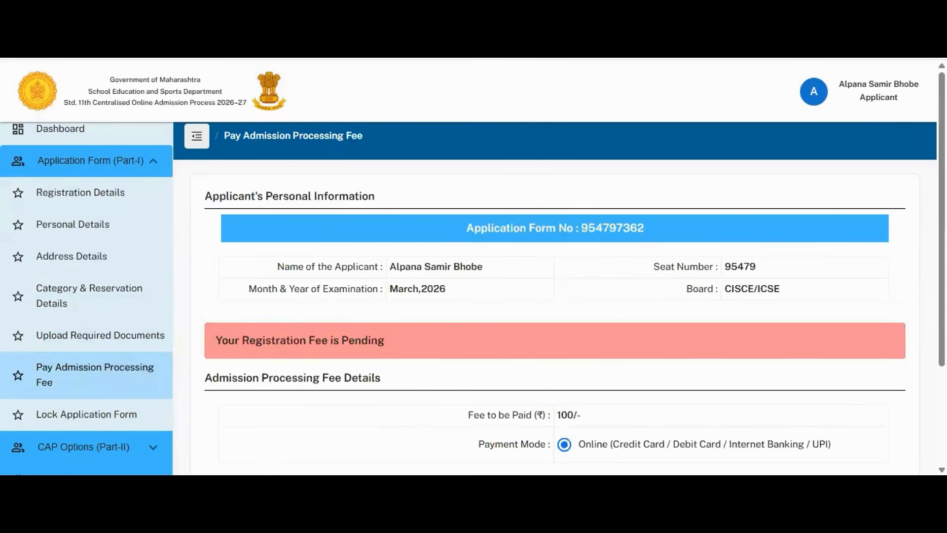
Step: Review the pending ₹100 online fee and open the Lock Application Form summary
scroll(555, 316, down, 2)
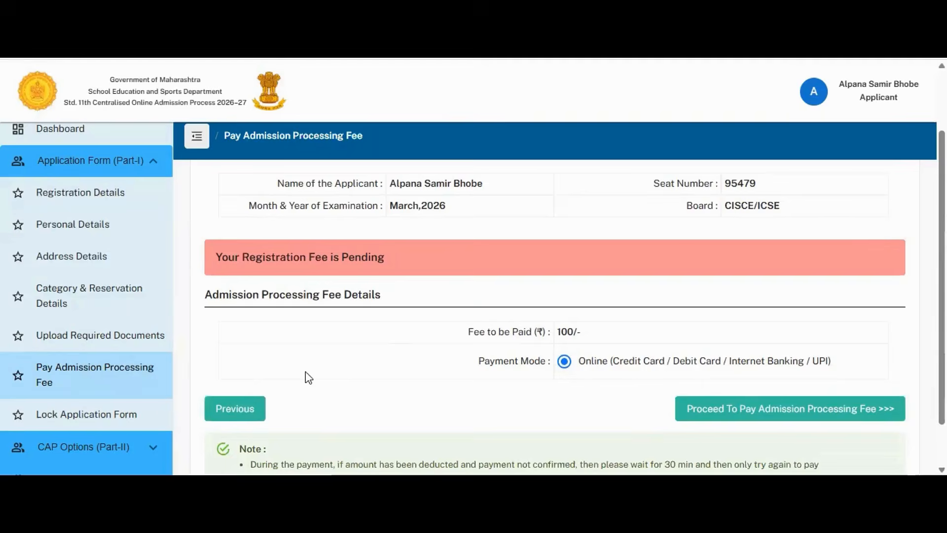
click(146, 423)
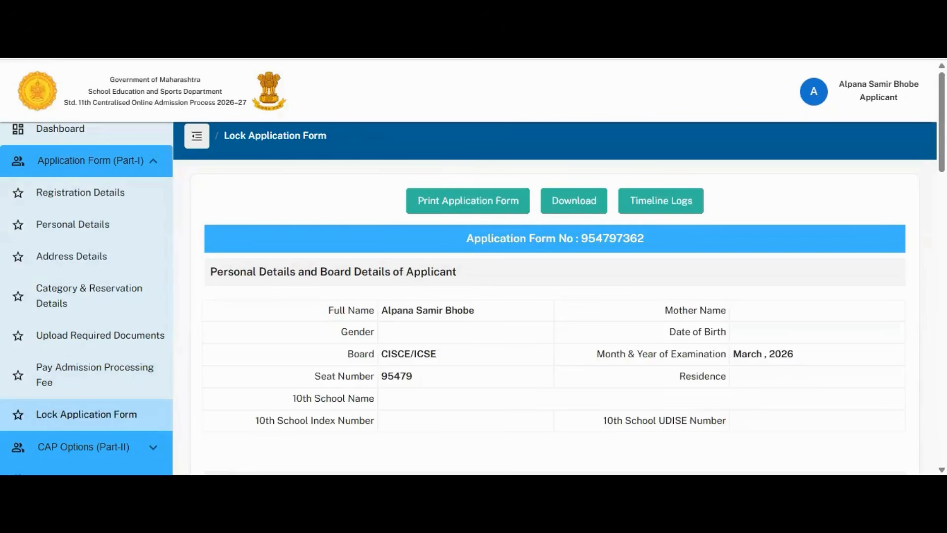
scroll(555, 315, down, 4)
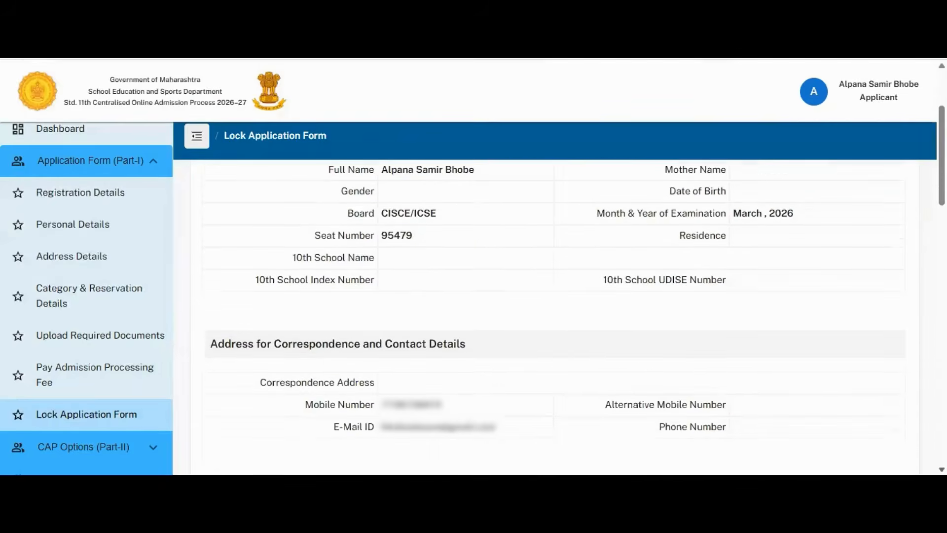
scroll(555, 316, down, 4)
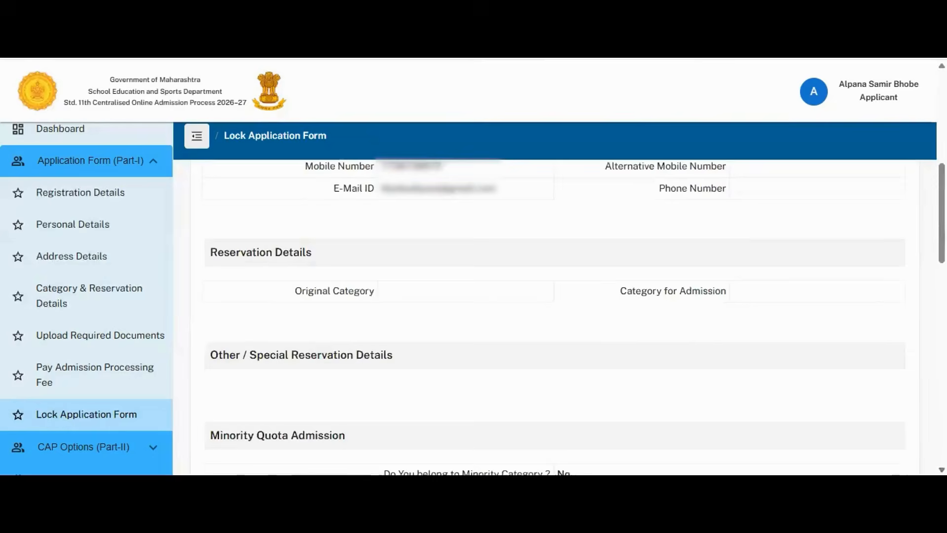
scroll(555, 316, down, 6)
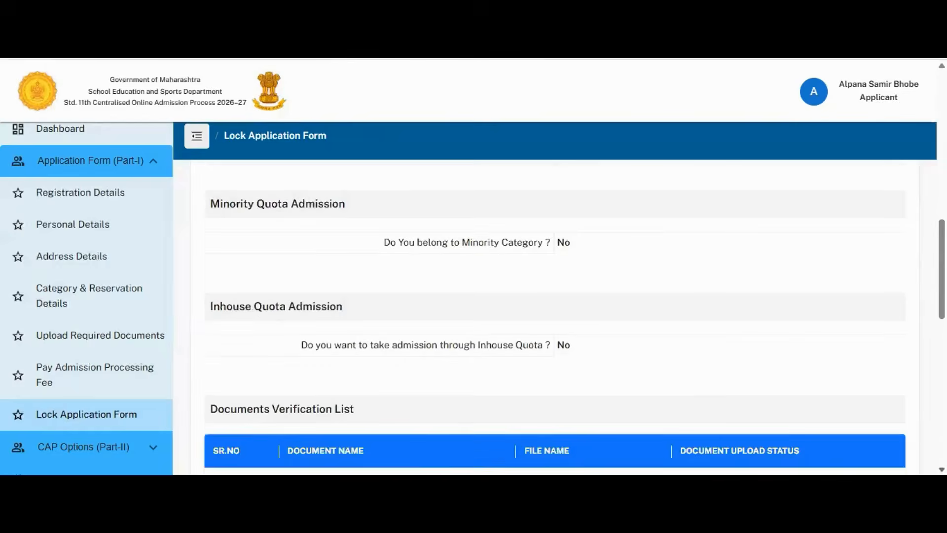
scroll(555, 316, down, 2)
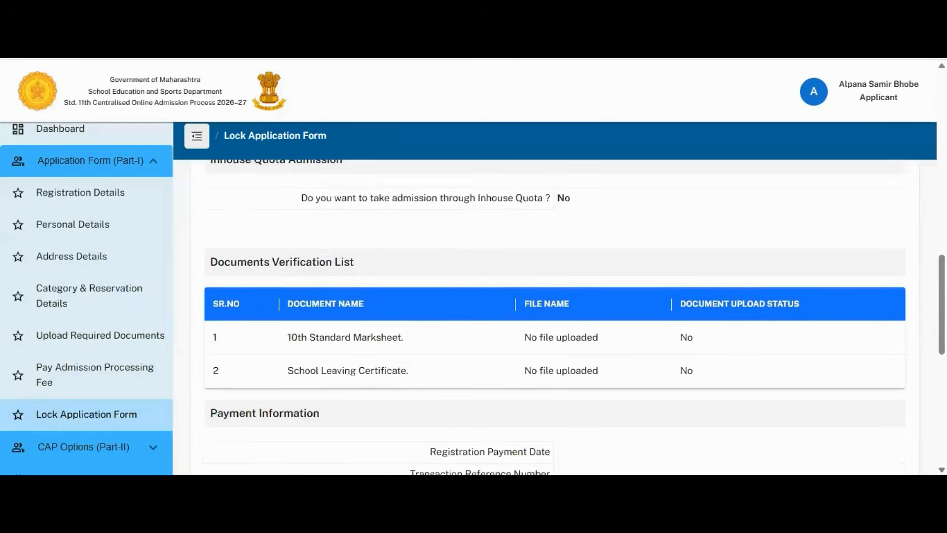
scroll(555, 315, down, 1)
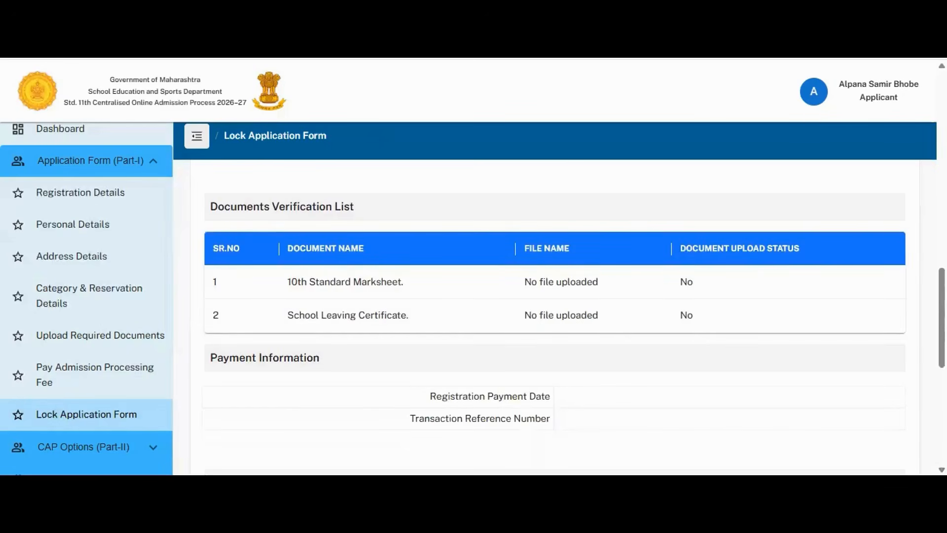
scroll(555, 316, down, 3)
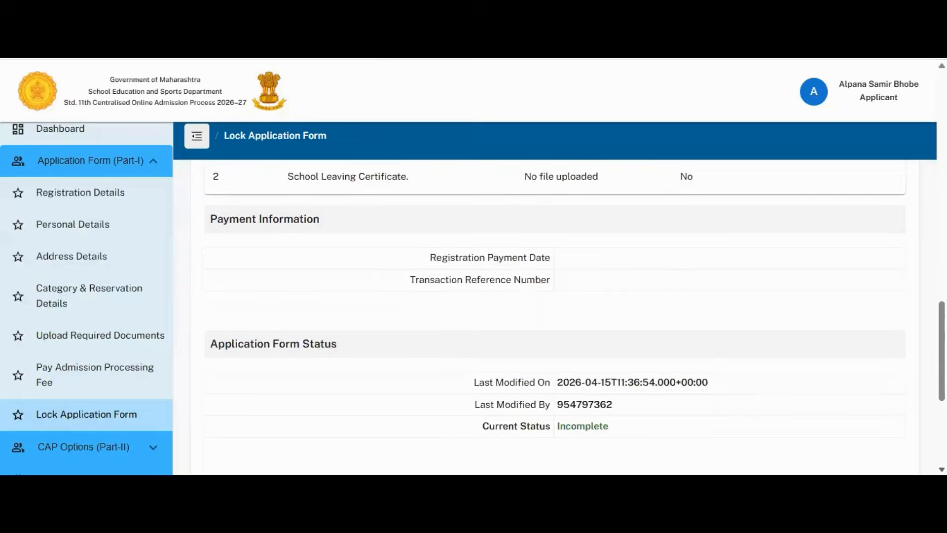
scroll(555, 315, down, 5)
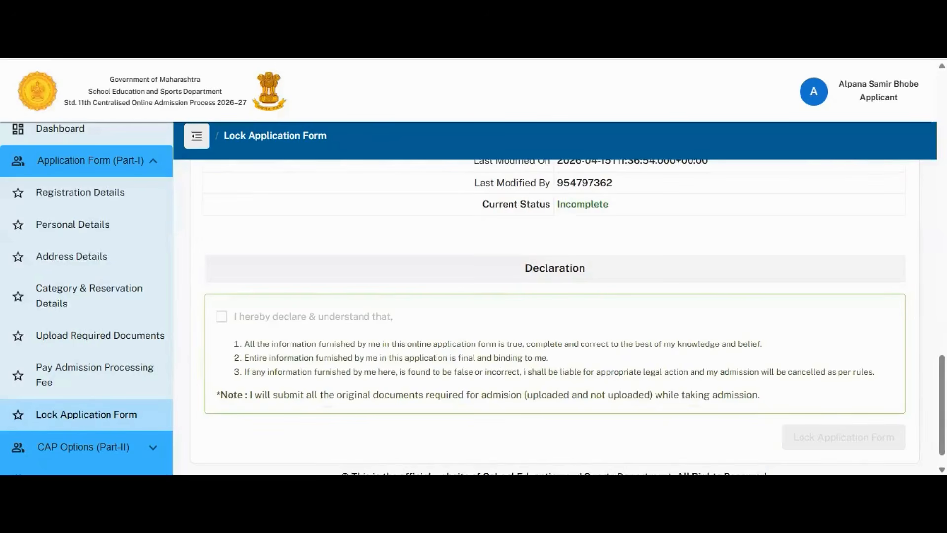
scroll(569, 269, up, 3)
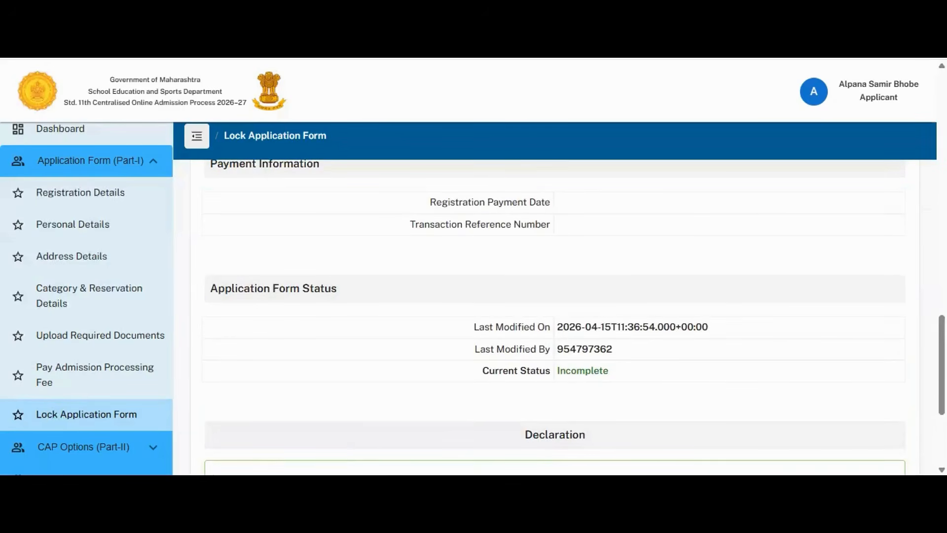
scroll(555, 316, down, 3)
scroll(554, 316, down, 1)
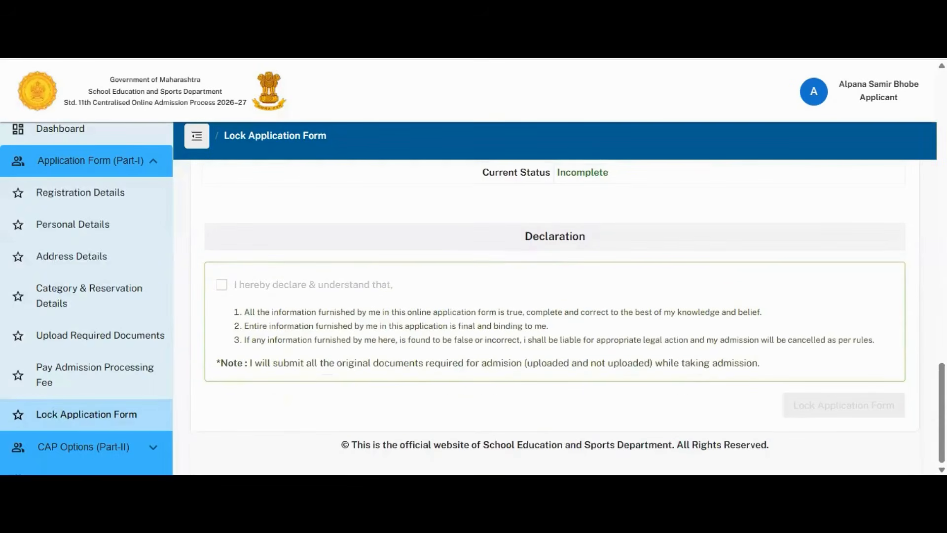